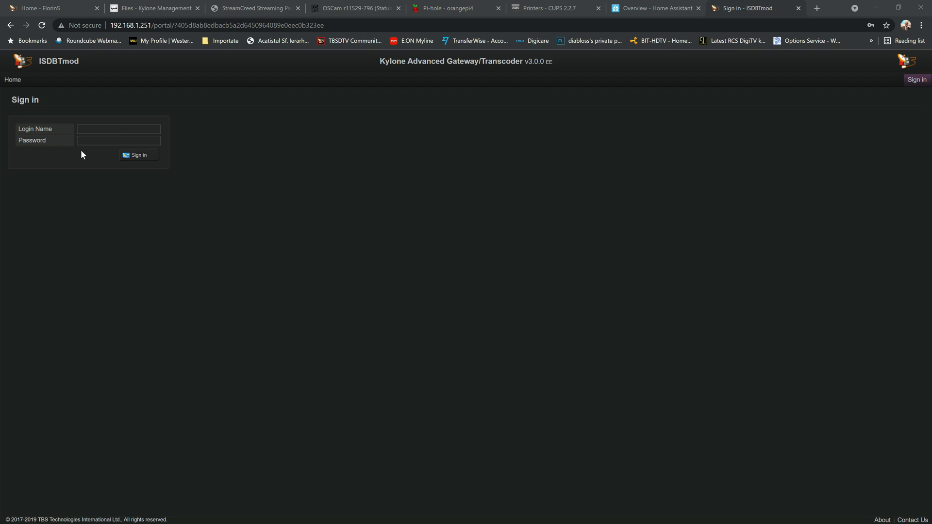
# Sign in to the portal with the saved admin login name and password, and open the dashboard
pyautogui.click(97, 132)
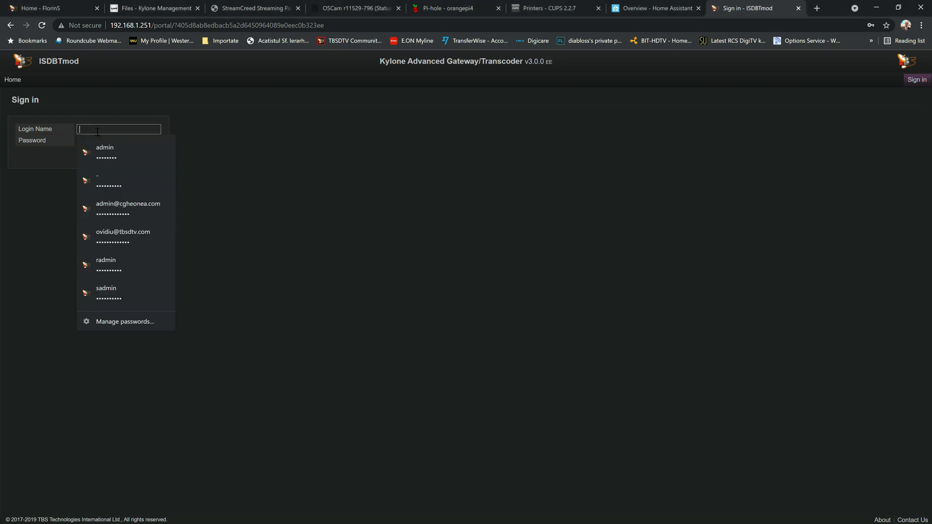
pyautogui.click(399, 126)
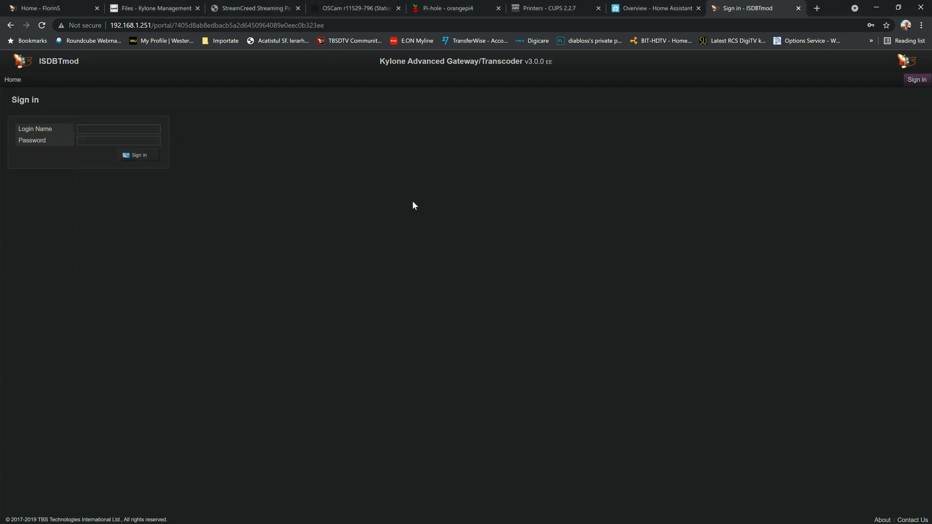
pyautogui.click(92, 132)
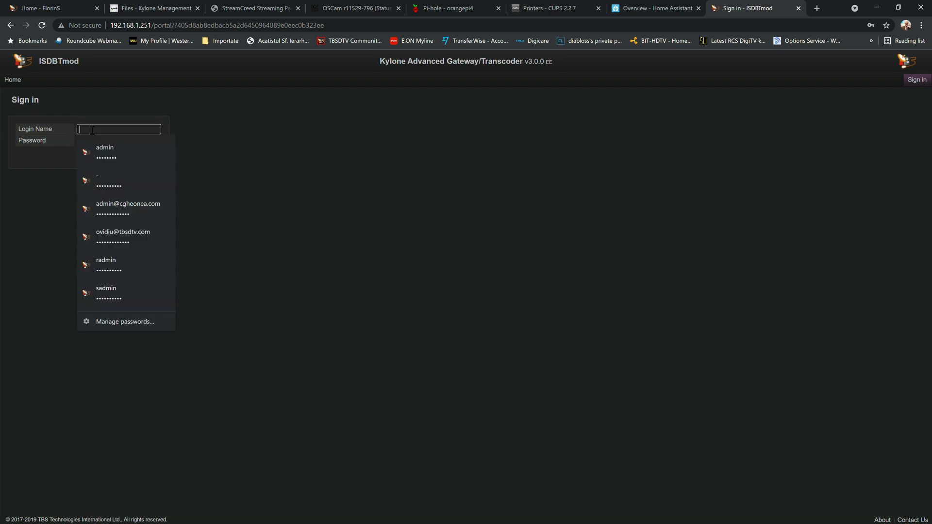
pyautogui.click(112, 163)
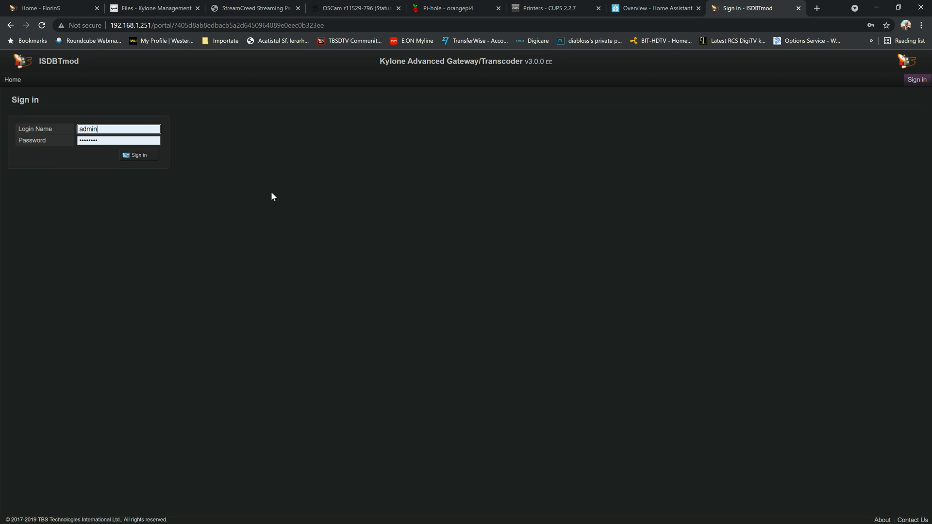
pyautogui.click(134, 155)
pyautogui.click(40, 97)
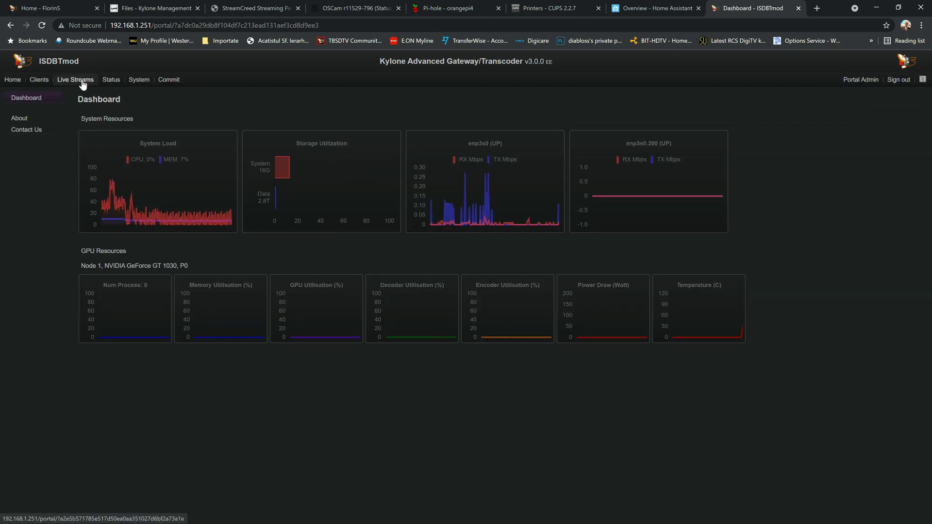
# Check the installed software package version in the system settings and return to the dashboard
pyautogui.click(141, 83)
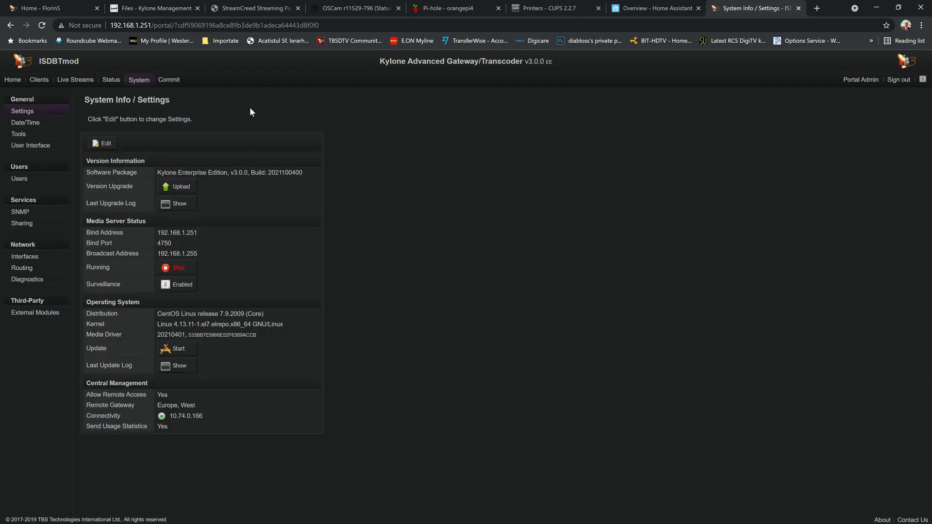
pyautogui.moveTo(159, 171); pyautogui.dragTo(278, 178)
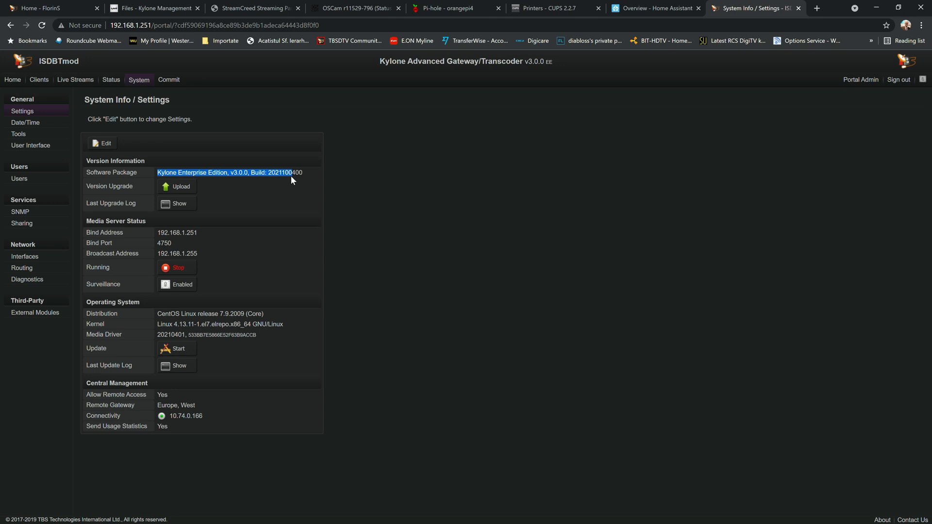
pyautogui.click(375, 115)
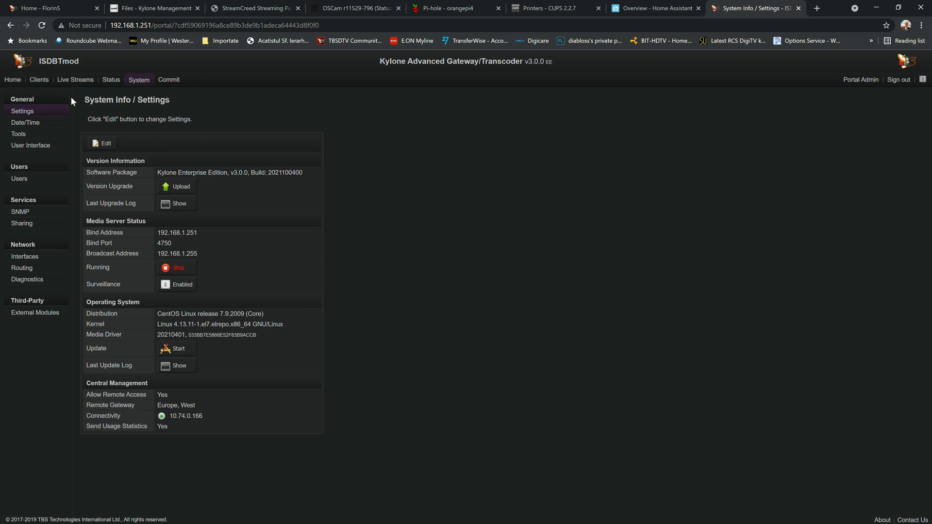
pyautogui.click(11, 82)
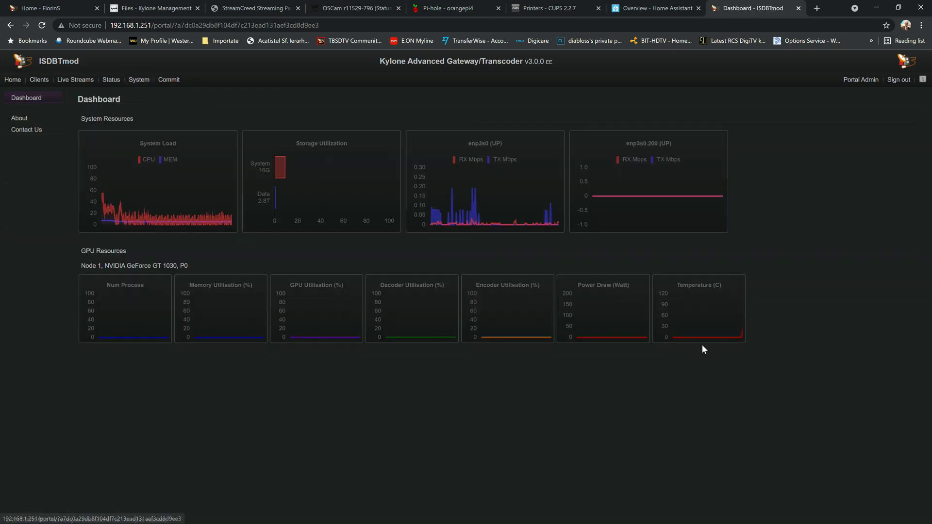
# Examine the live streams configuration summary, the DVB transponder list and the installed tuner cards
pyautogui.click(67, 80)
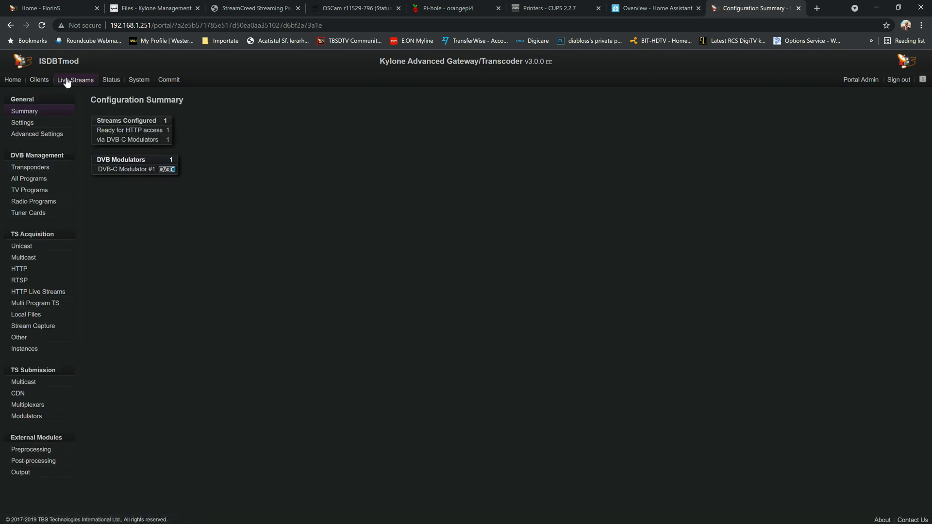
pyautogui.click(36, 168)
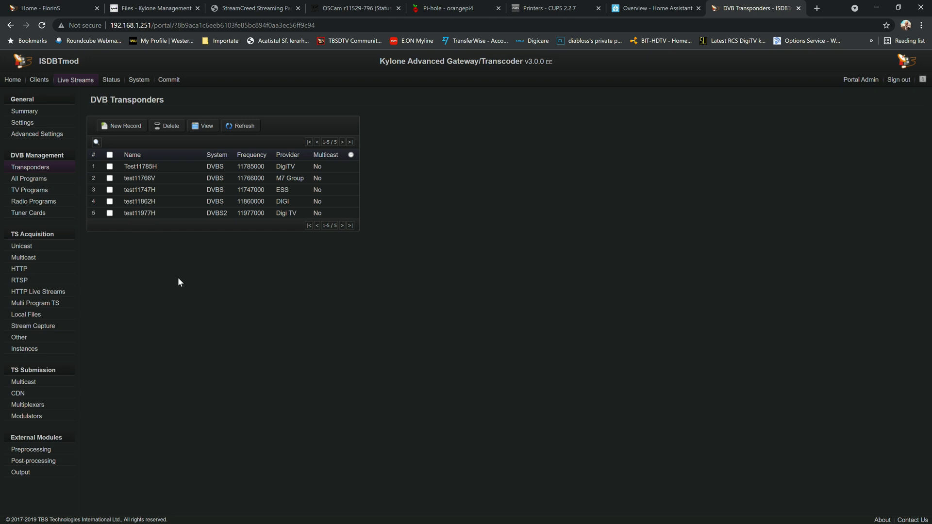
pyautogui.click(30, 214)
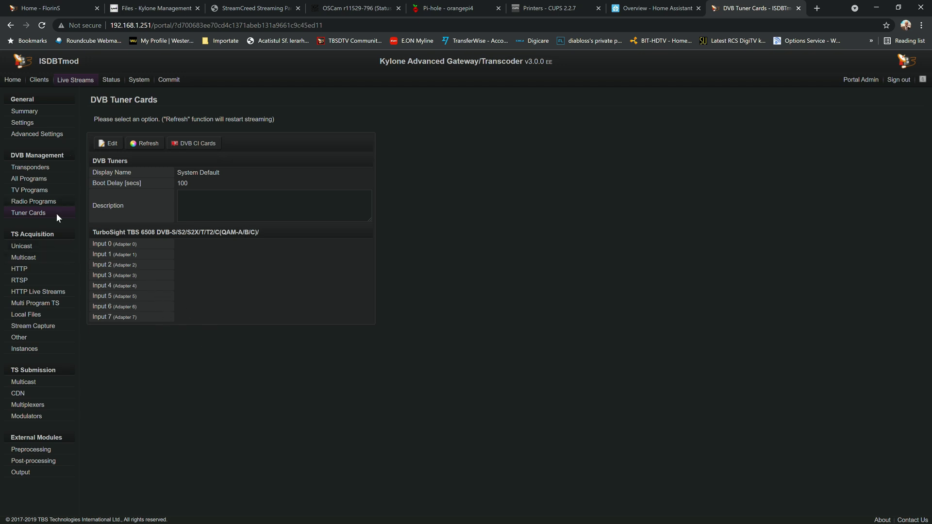
# Start a new DVB transponder record and name it 306
pyautogui.click(31, 170)
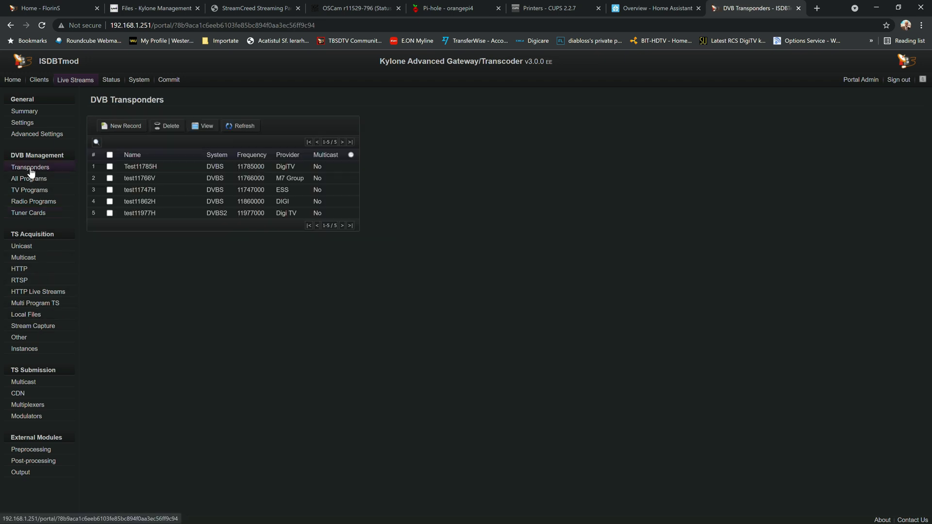
pyautogui.click(130, 135)
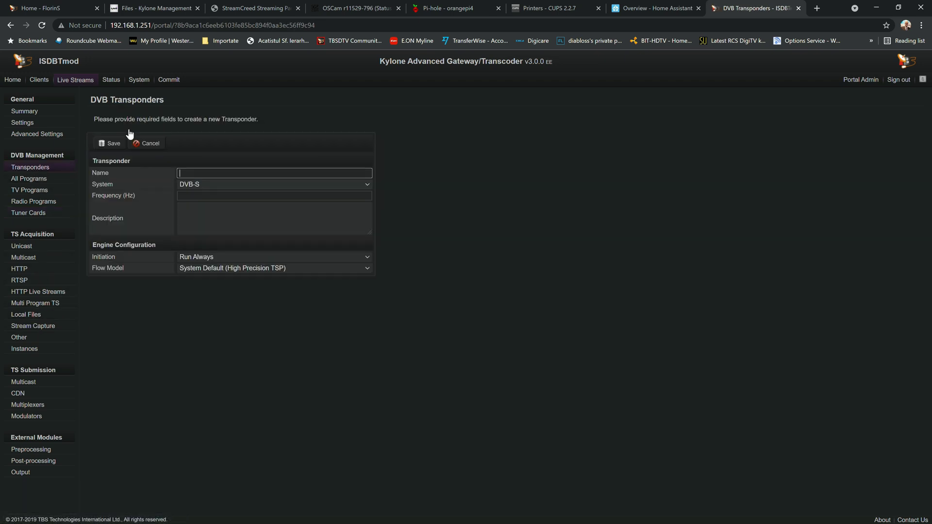
pyautogui.click(198, 173)
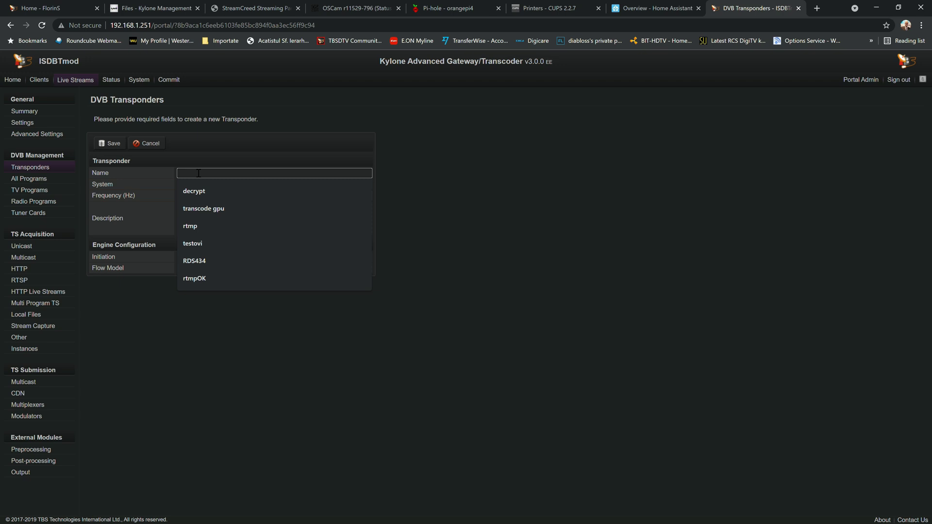
pyautogui.write('3')
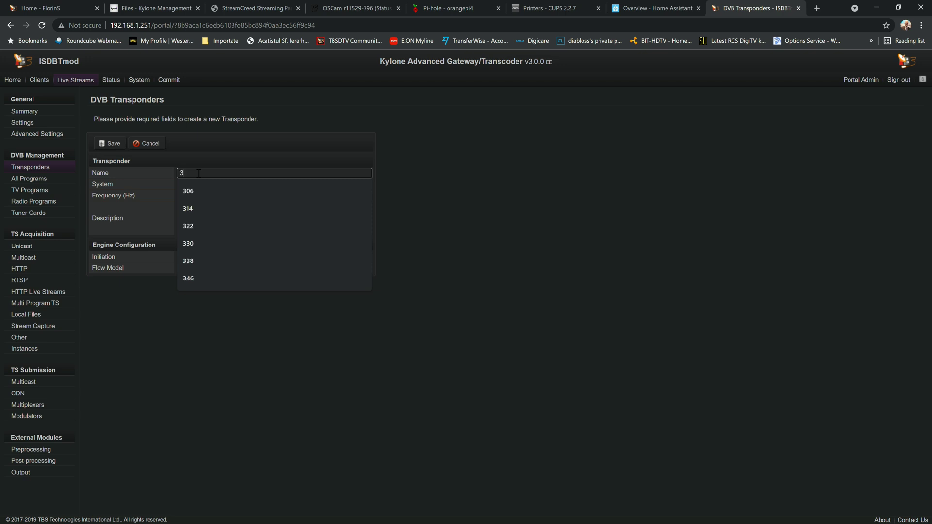
pyautogui.write('06')
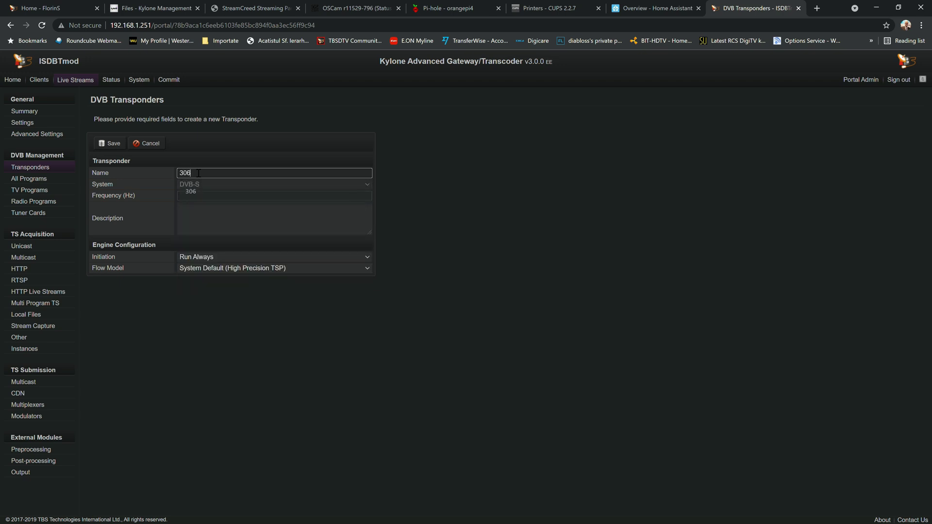
# Set the new transponder's system to DVB-C (Annex A) and its frequency to 306000000 Hz, and save the record
pyautogui.click(216, 185)
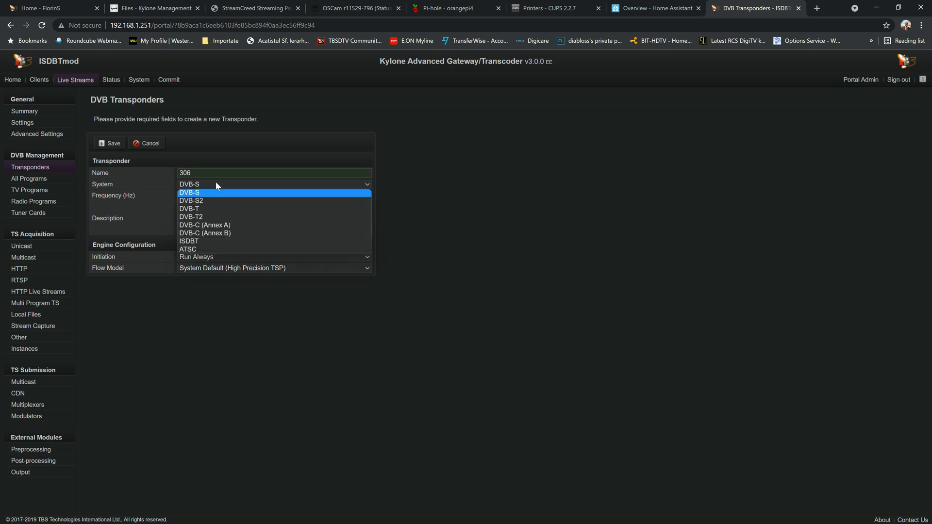
pyautogui.click(206, 173)
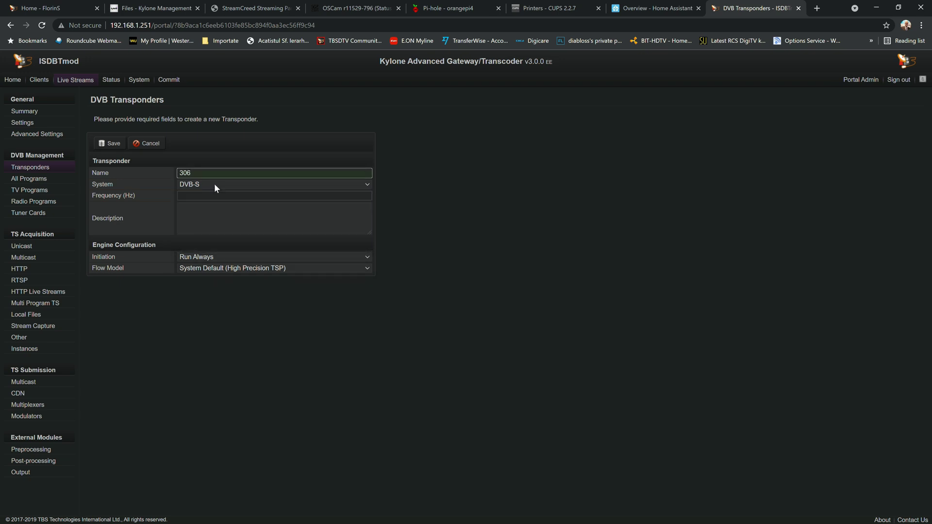
pyautogui.moveTo(199, 175); pyautogui.dragTo(180, 174)
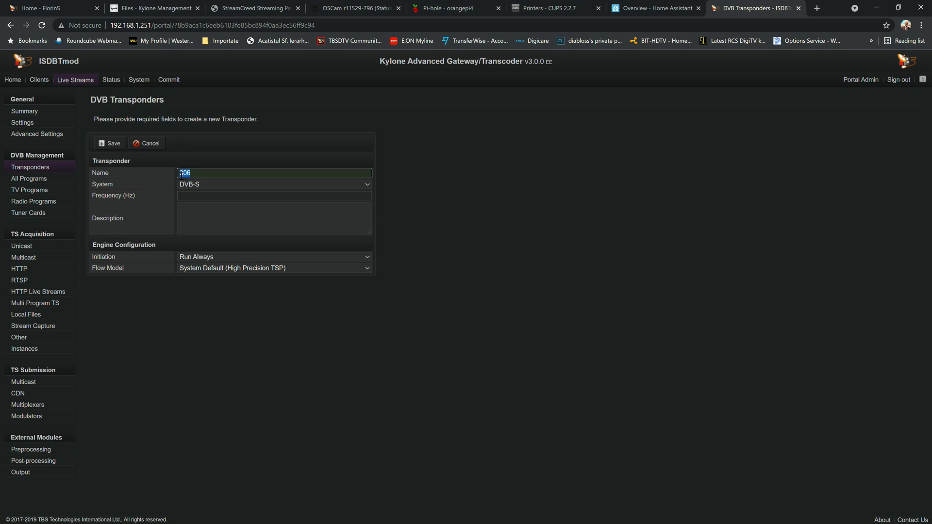
pyautogui.click(229, 188)
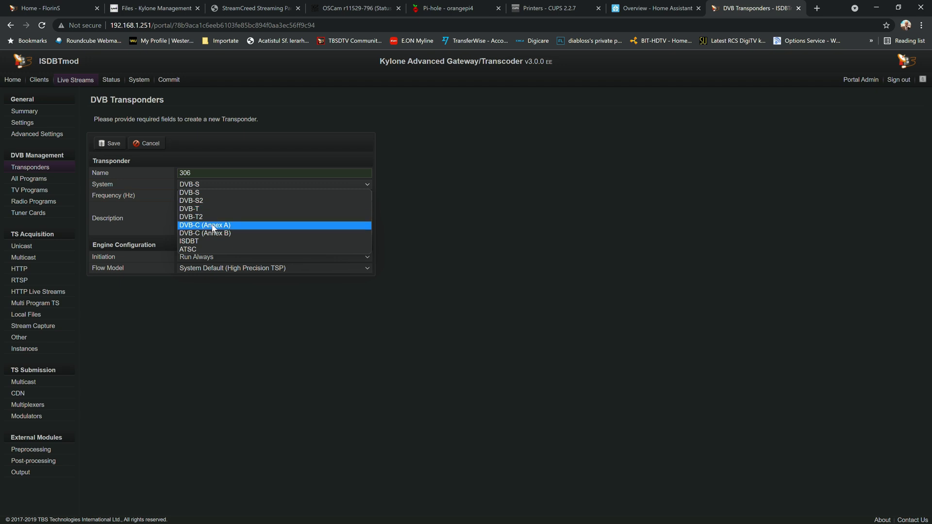
pyautogui.click(235, 225)
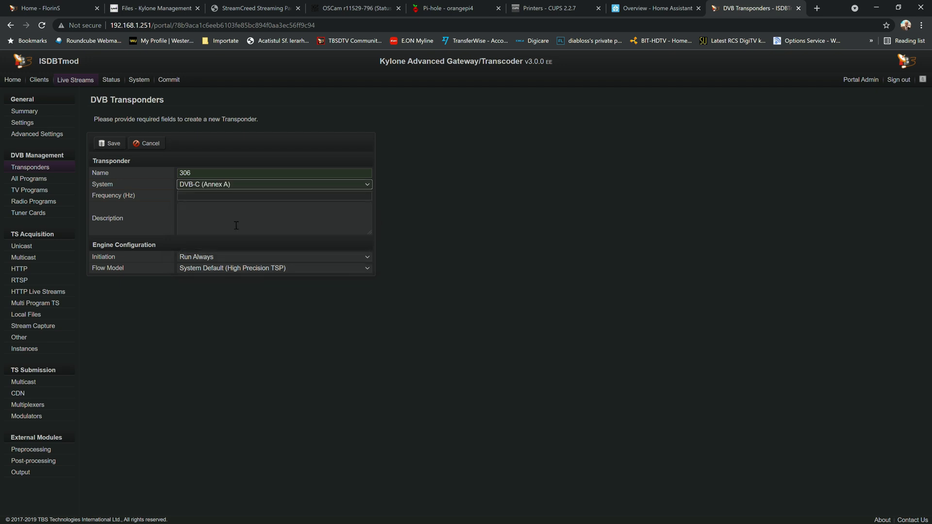
pyautogui.click(186, 196)
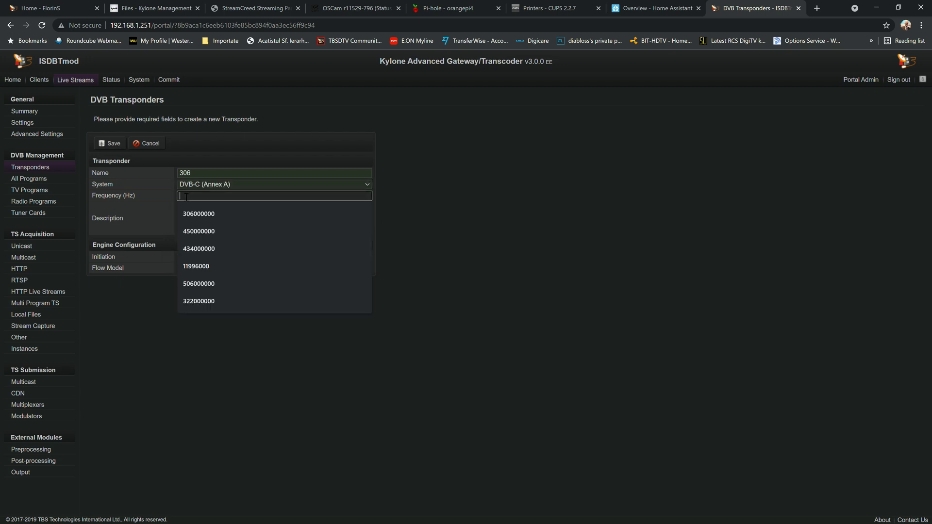
pyautogui.click(217, 213)
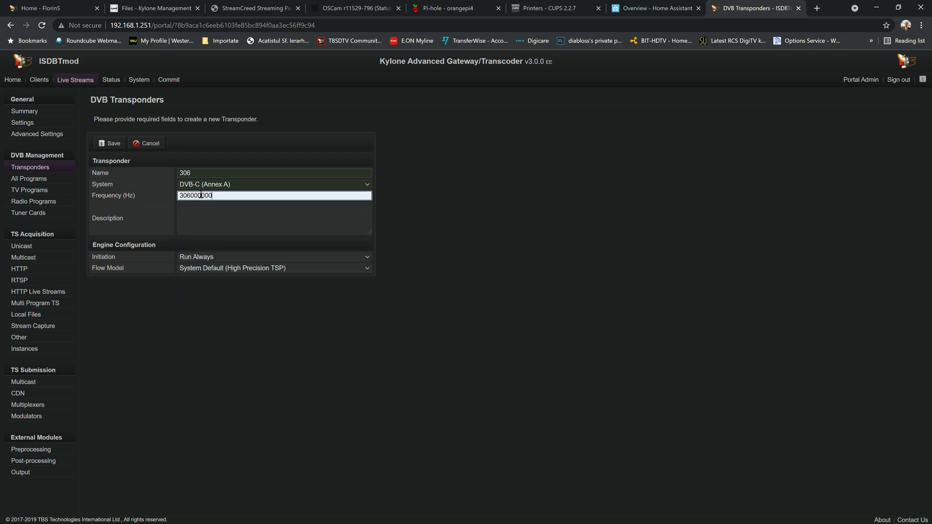
pyautogui.click(100, 143)
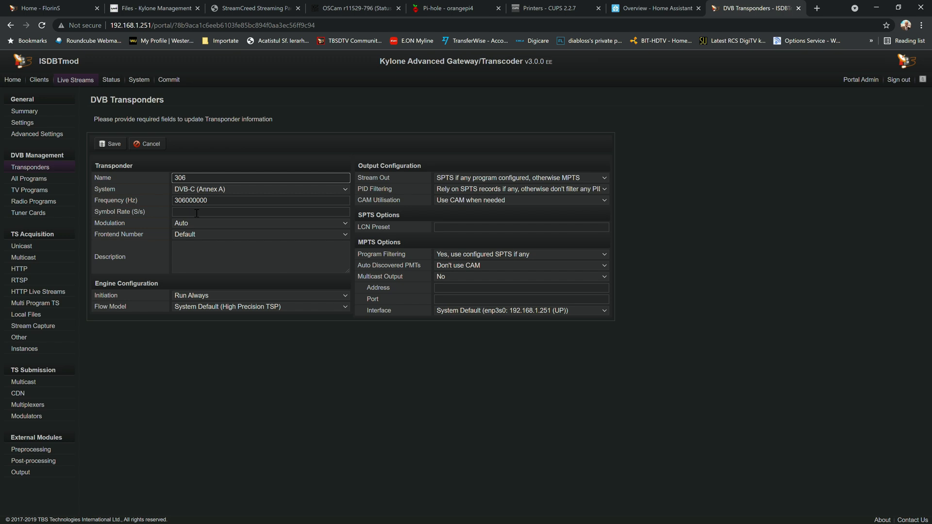
# Set the symbol rate of transponder 306 to 6900000 S/s and save the updated record
pyautogui.click(196, 212)
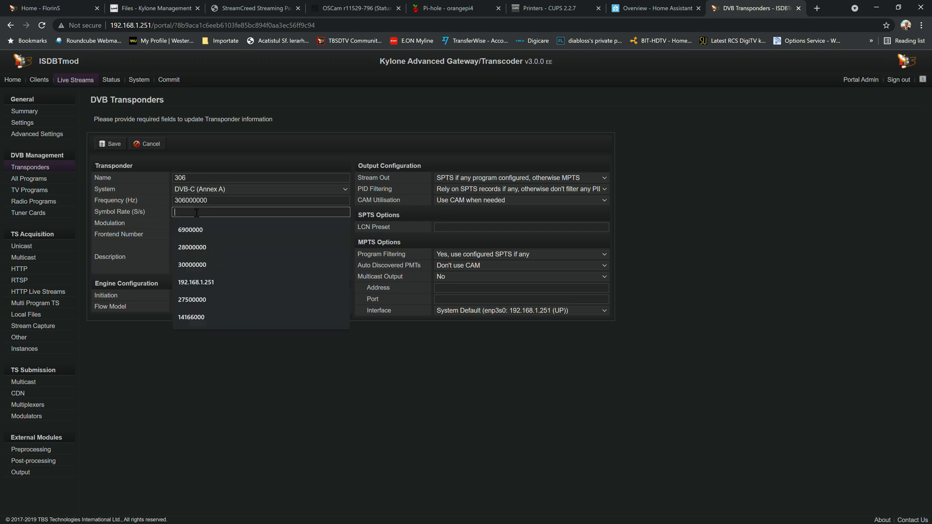
pyautogui.click(194, 230)
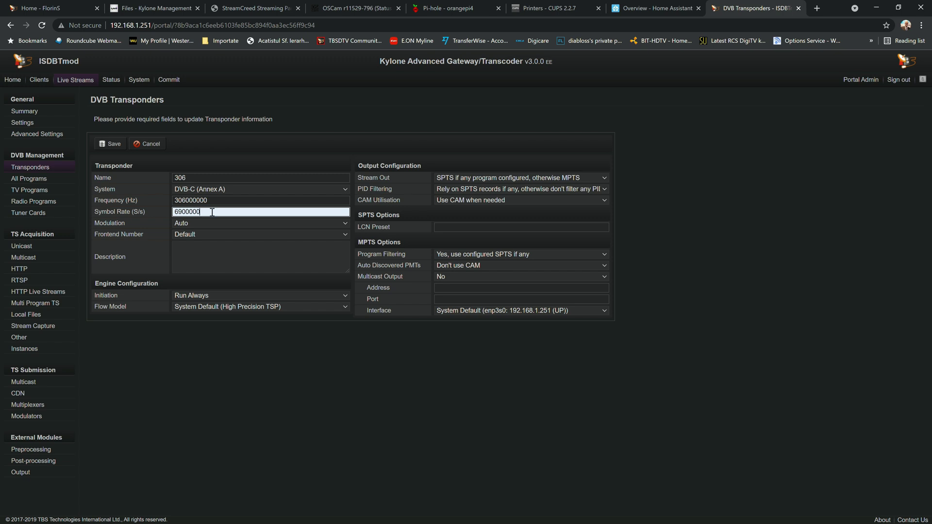
pyautogui.click(108, 144)
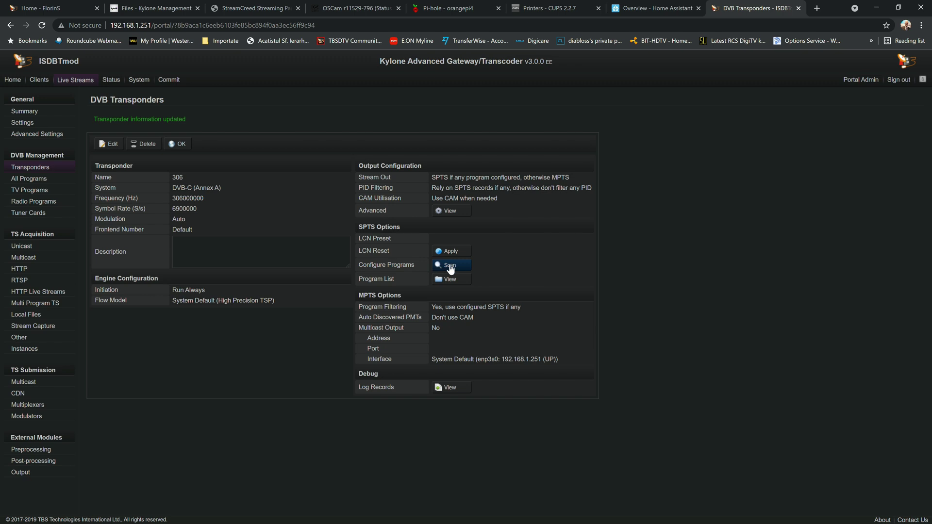
# Open the program scan configuration for transponder 306 and select Input 0 (Adapter 0) as the tuner
pyautogui.click(451, 266)
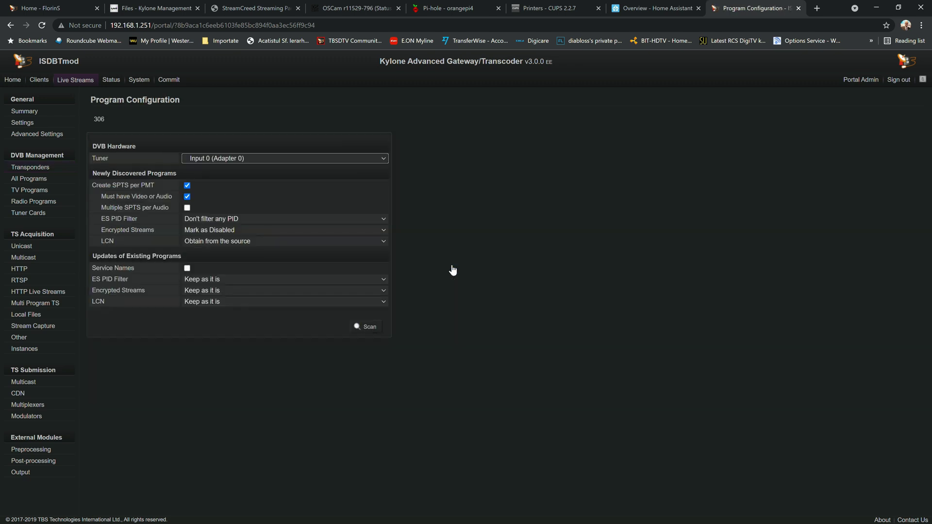
pyautogui.click(272, 160)
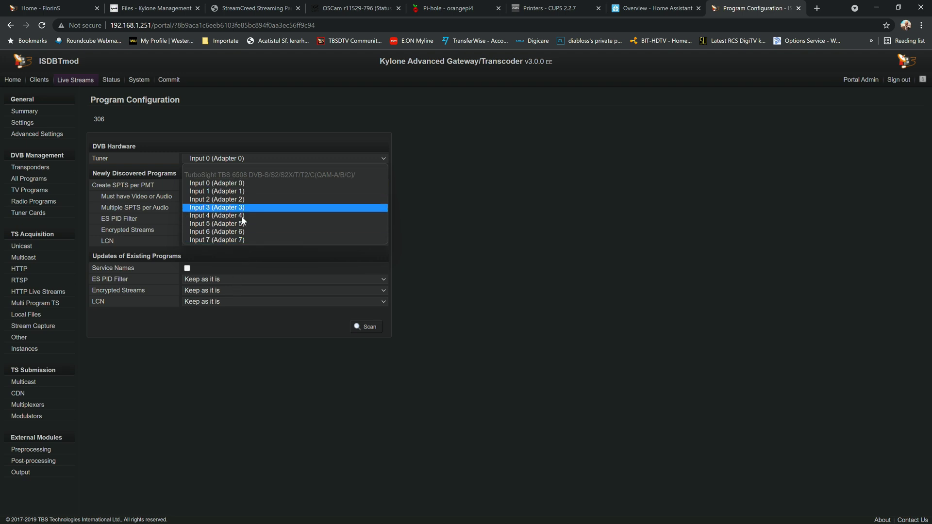
pyautogui.click(220, 185)
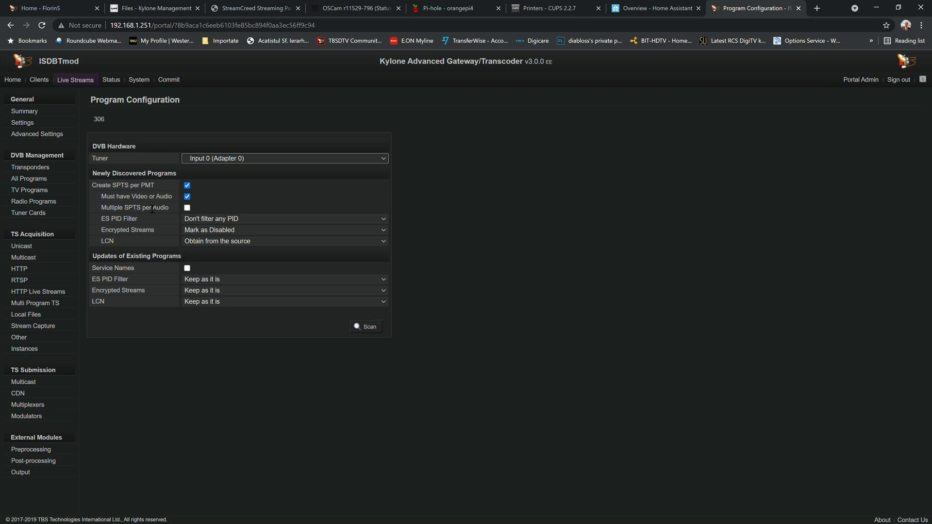
# For newly discovered programs, set encrypted streams to Mark as Enabled and LCN to Obtain from the source
pyautogui.click(204, 231)
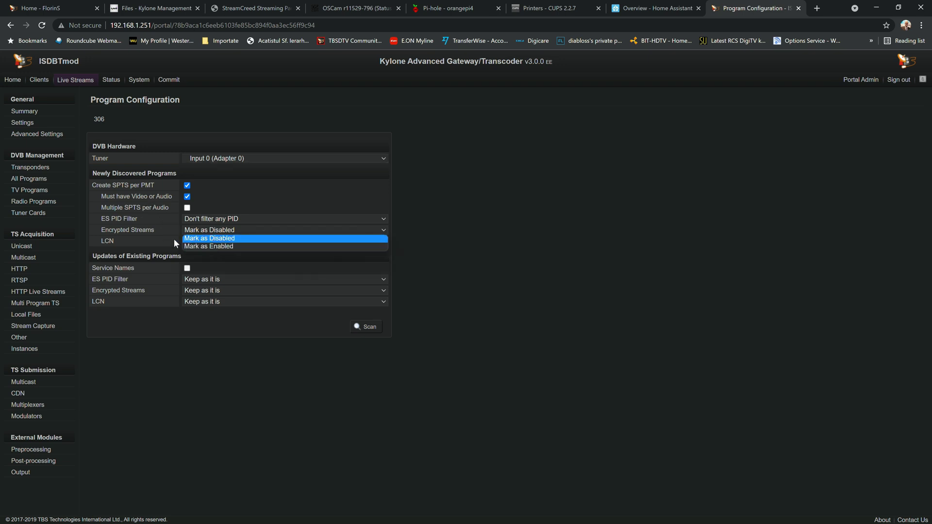
pyautogui.click(220, 247)
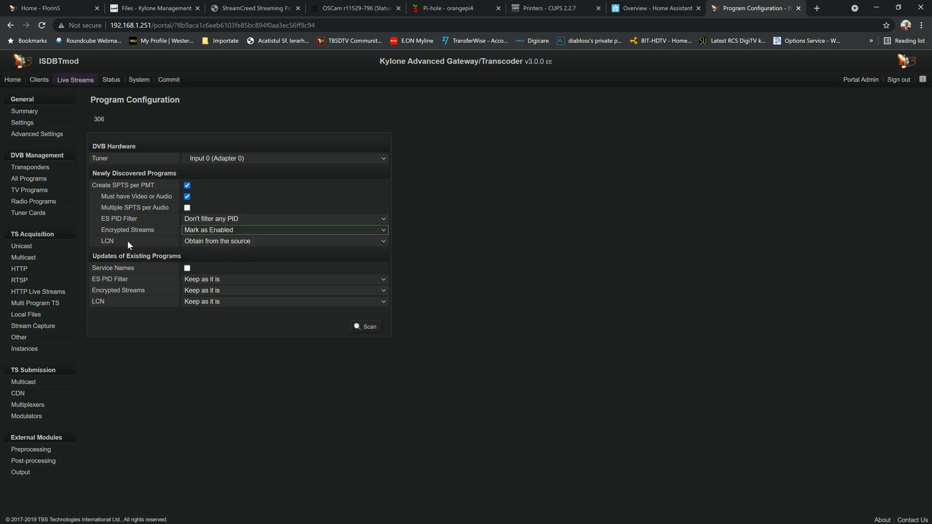
pyautogui.click(218, 243)
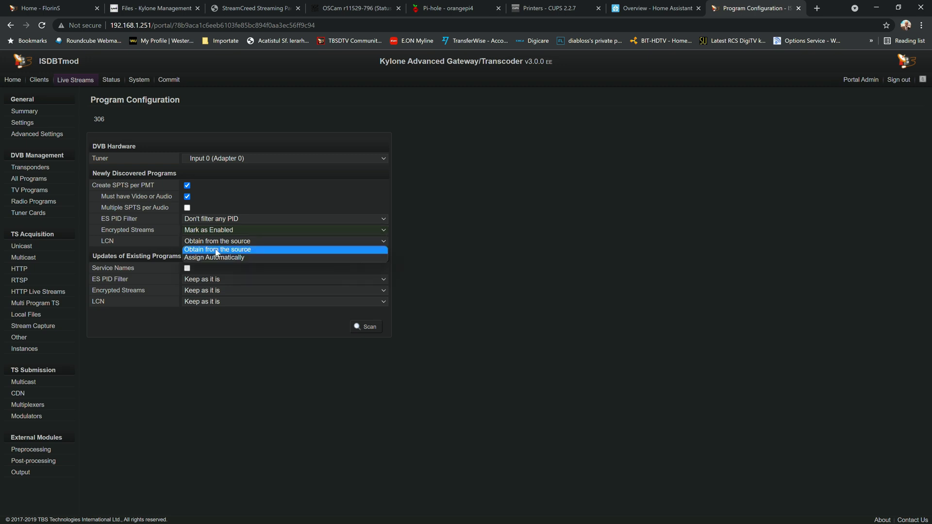
pyautogui.click(217, 250)
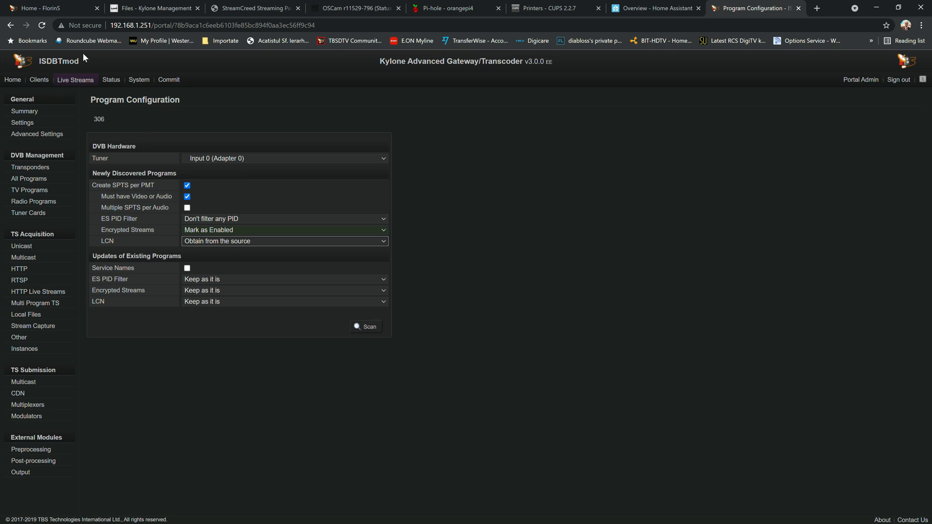
# Scan transponder 306 for programs, review the configuration summary, and return to the transponder list
pyautogui.click(366, 333)
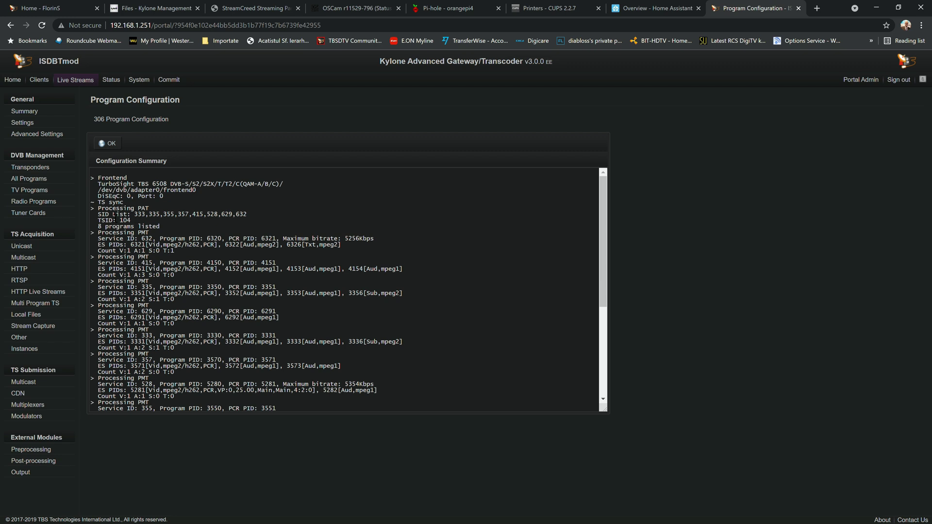
pyautogui.scroll(-4, 232, 270)
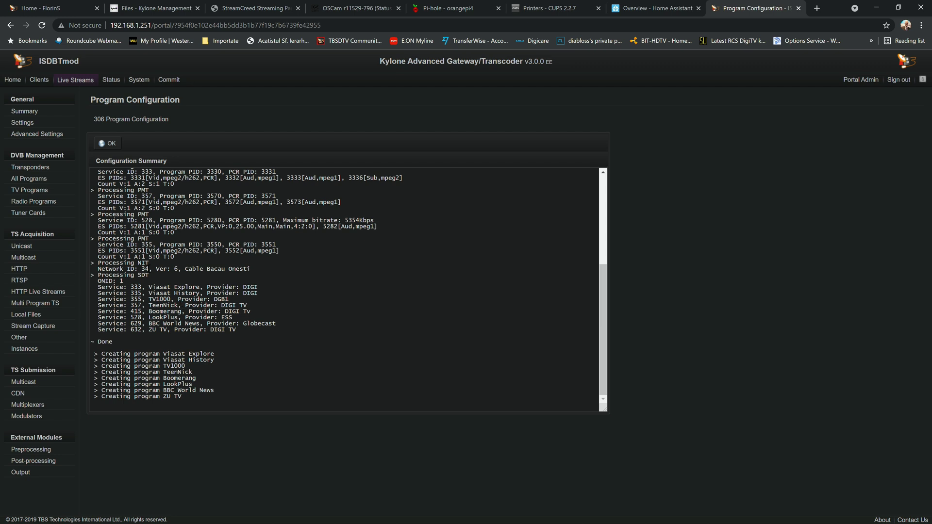
pyautogui.click(110, 144)
pyautogui.click(178, 146)
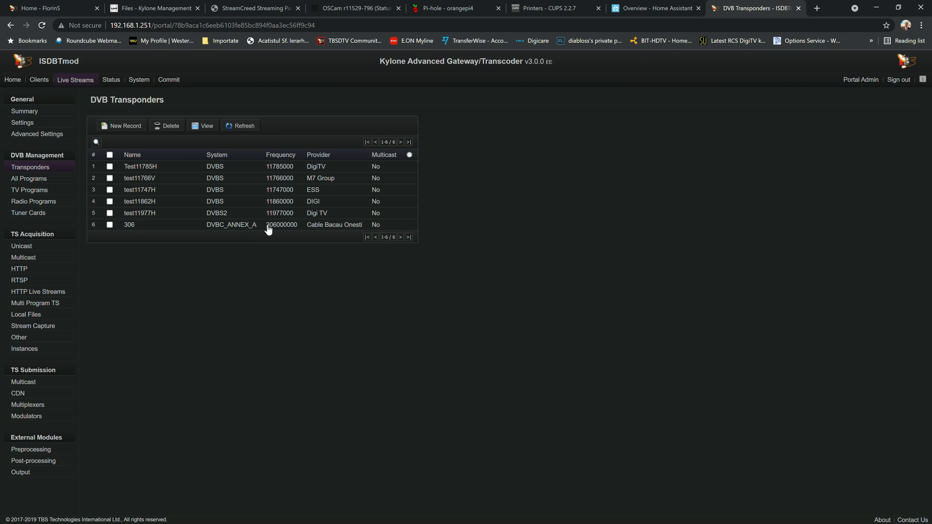
# Open BBC World News from the list of all programs and review its details, CAM utilisation and advanced TS configuration
pyautogui.click(22, 180)
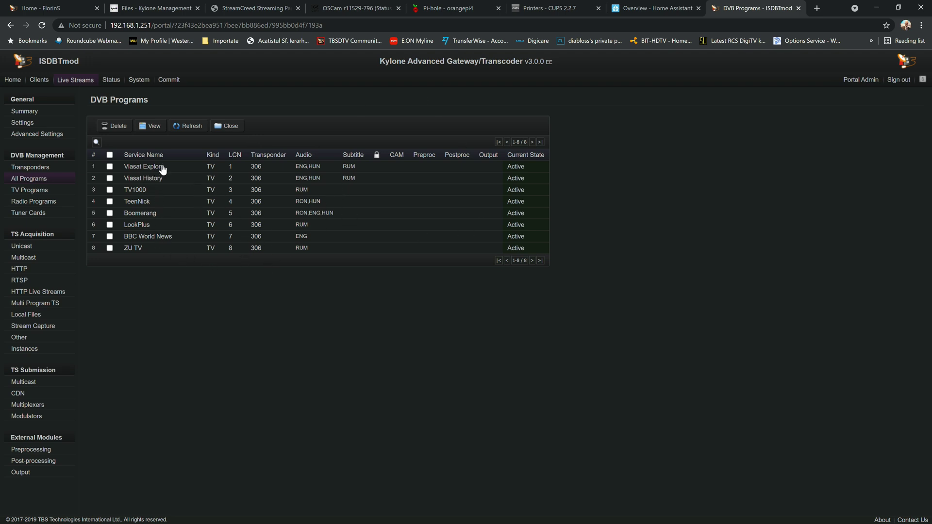
pyautogui.click(158, 237)
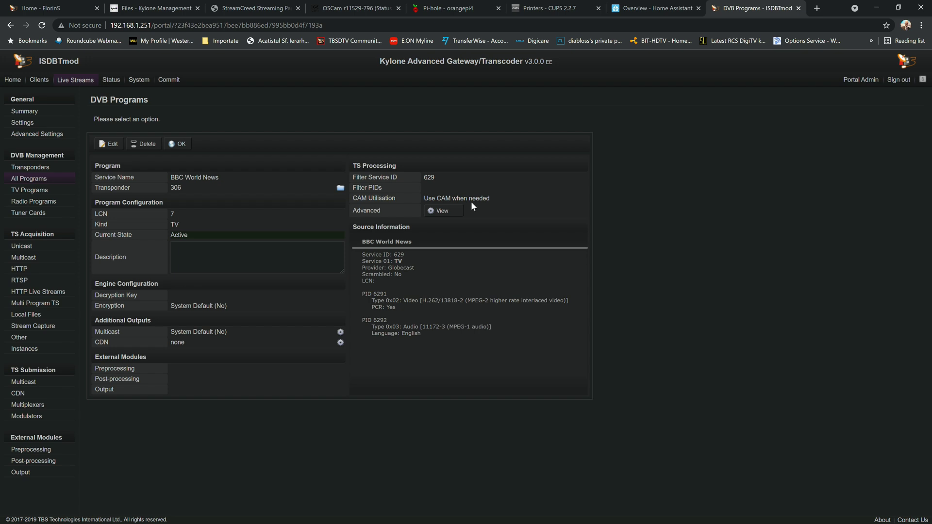
pyautogui.moveTo(352, 199); pyautogui.dragTo(396, 202)
pyautogui.click(438, 213)
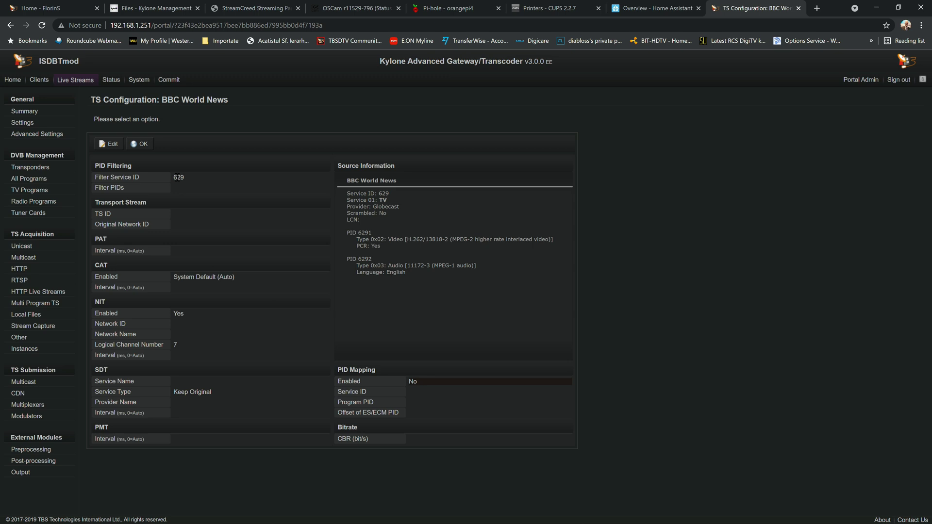
pyautogui.click(152, 151)
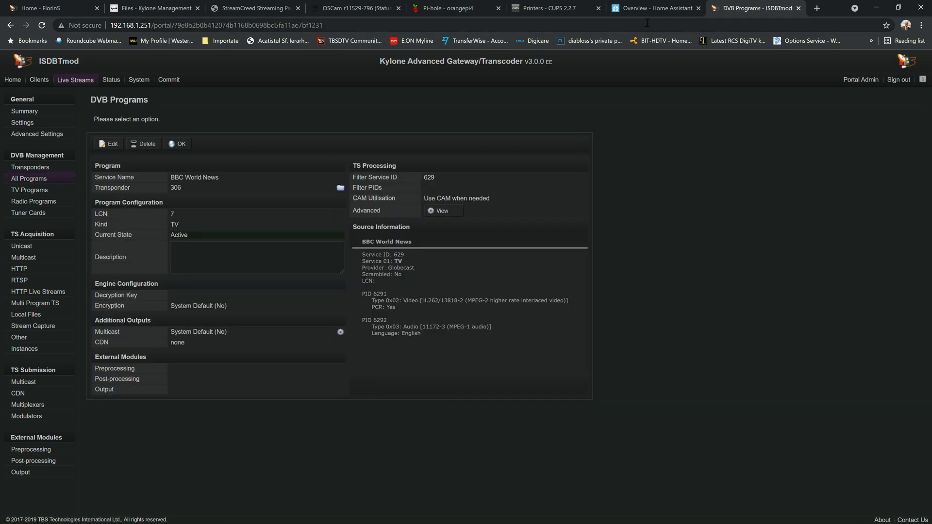
pyautogui.click(817, 7)
pyautogui.click(672, 13)
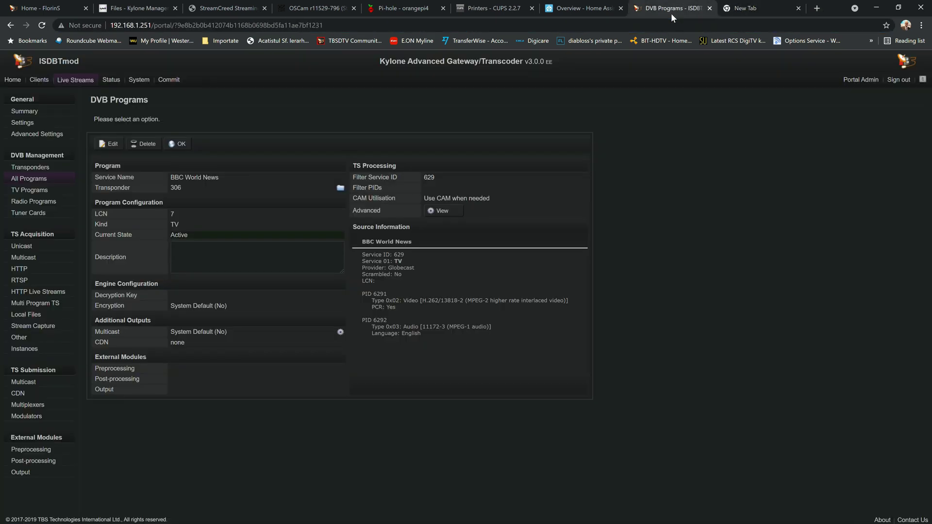
pyautogui.click(172, 145)
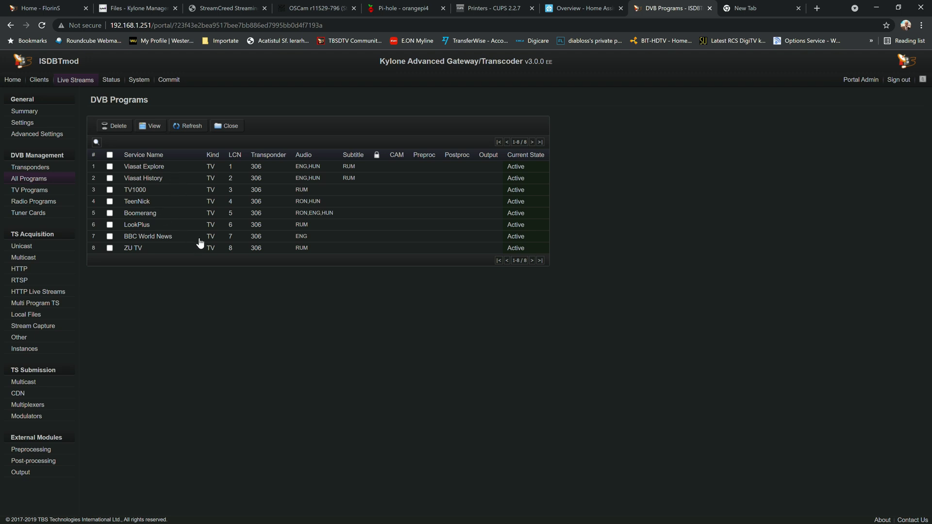
# Create a new transponder record named 450 with system DVB-C (Annex A) and frequency 450000000 Hz, and save it
pyautogui.click(36, 169)
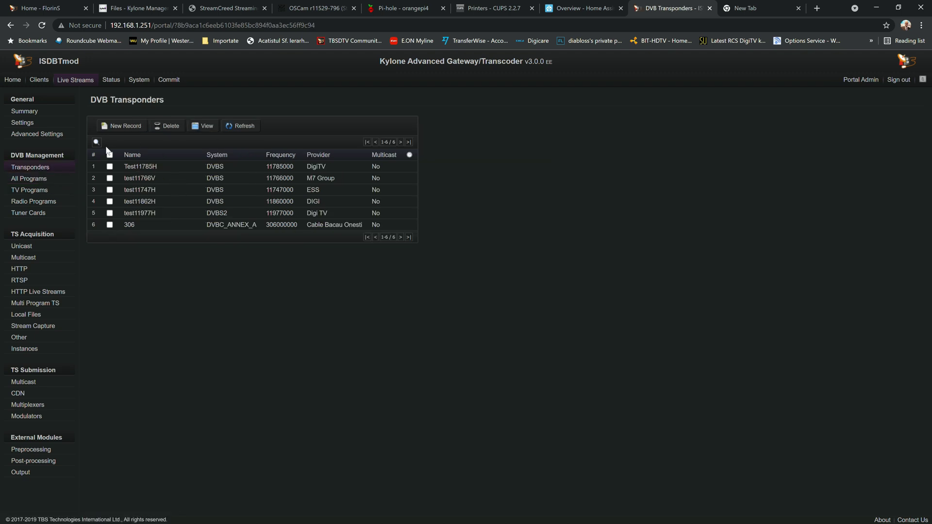
pyautogui.click(128, 129)
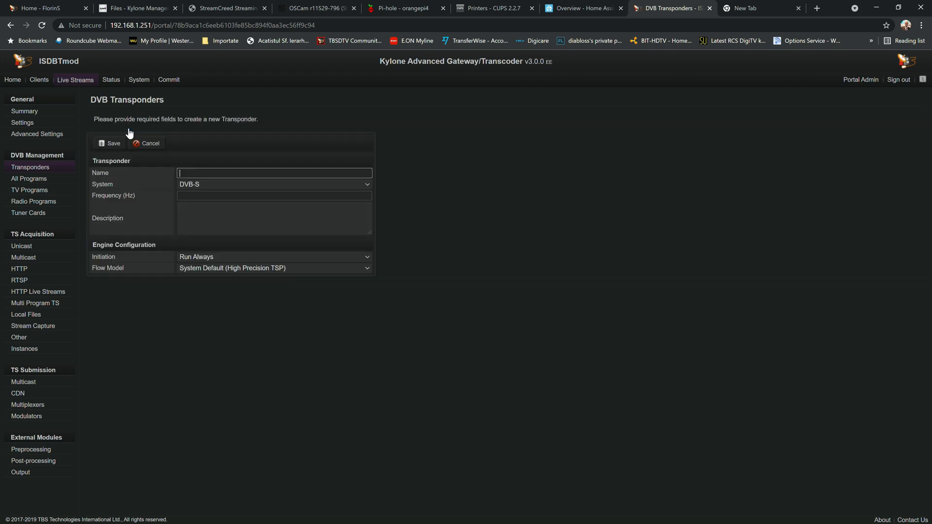
pyautogui.click(188, 173)
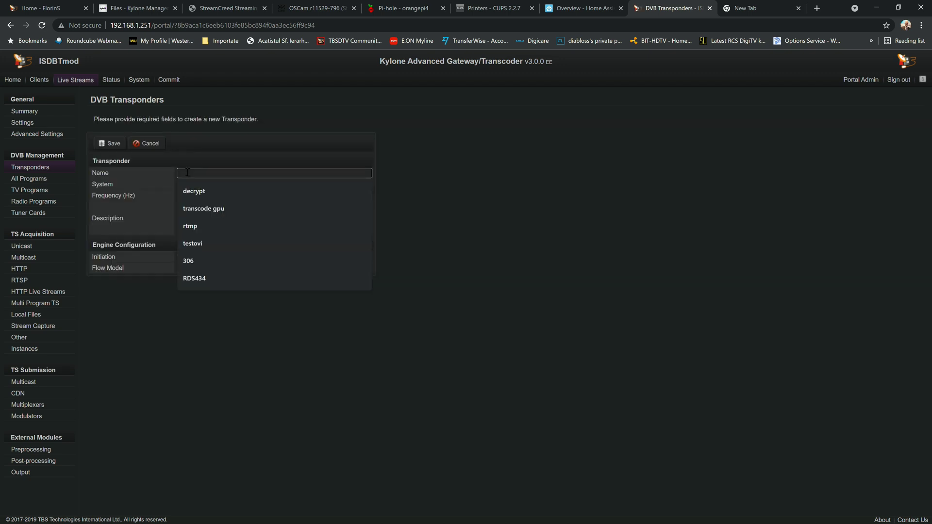
pyautogui.write('450')
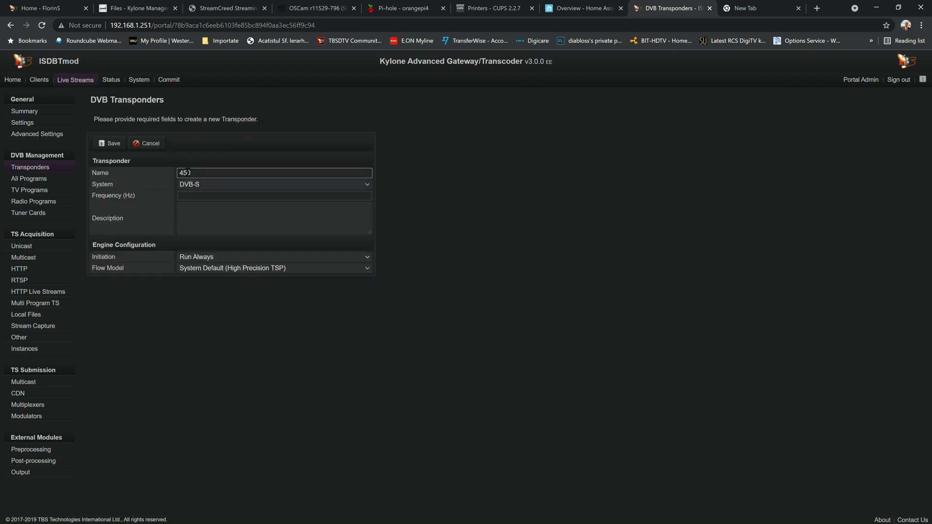
pyautogui.click(204, 183)
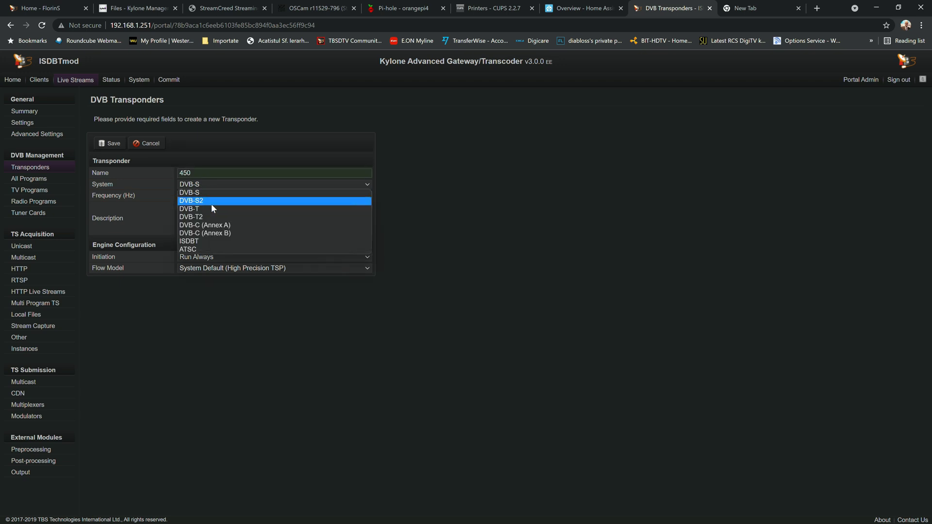
pyautogui.click(212, 225)
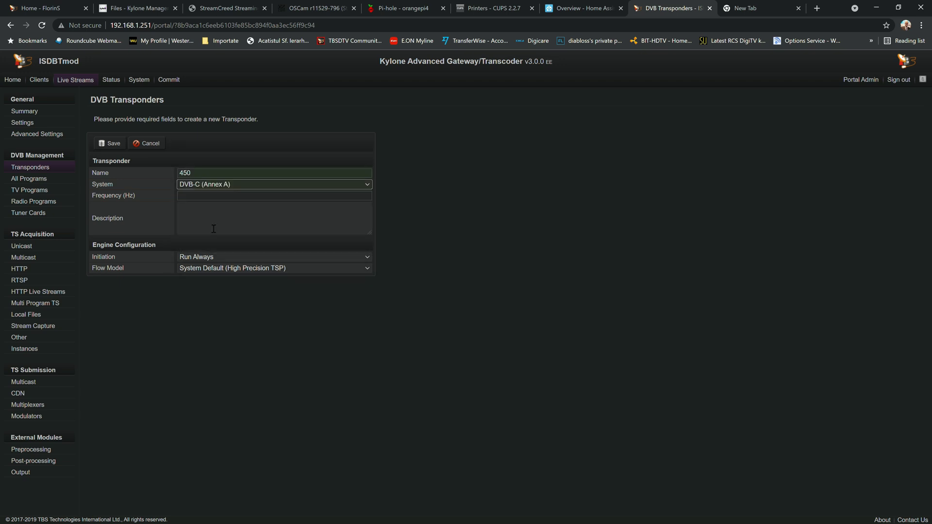
pyautogui.click(183, 197)
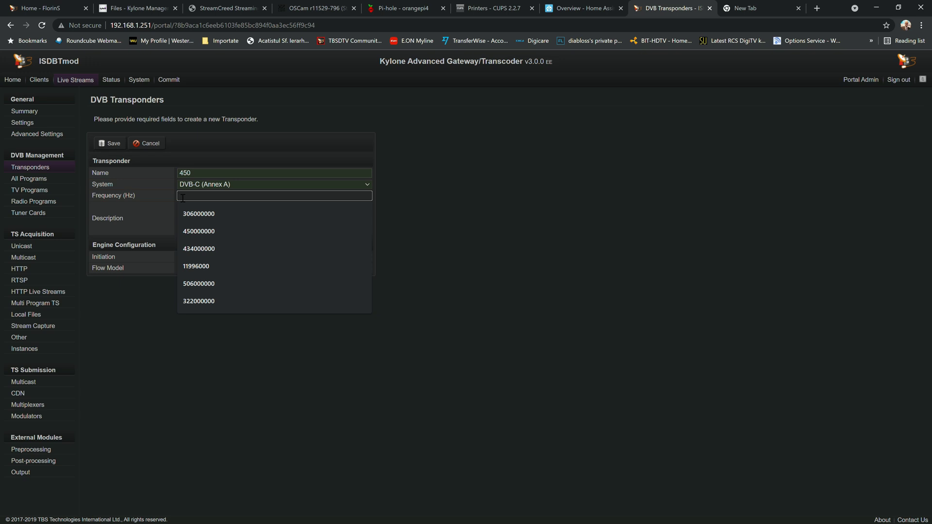
pyautogui.click(194, 230)
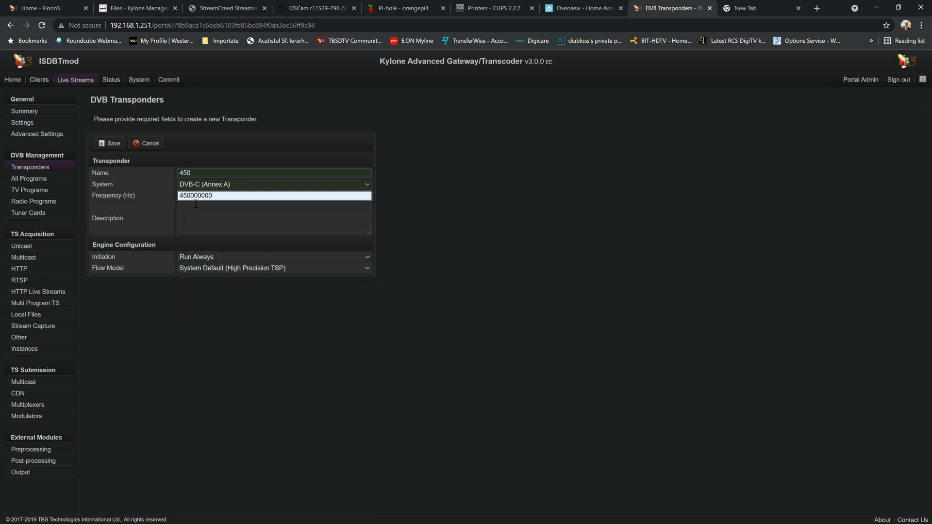
pyautogui.click(104, 147)
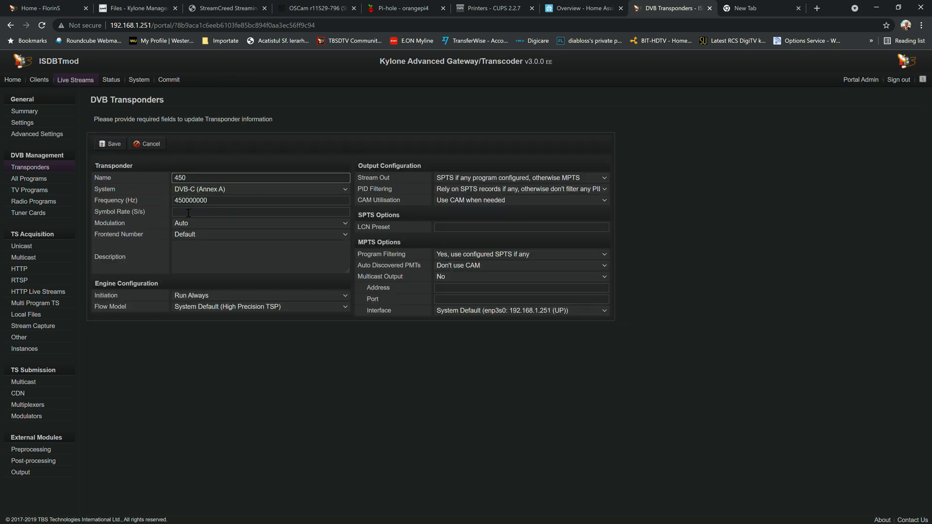
# Set the symbol rate of transponder 450 to 6900000 S/s and save the updated record
pyautogui.click(189, 212)
pyautogui.click(193, 229)
pyautogui.click(104, 145)
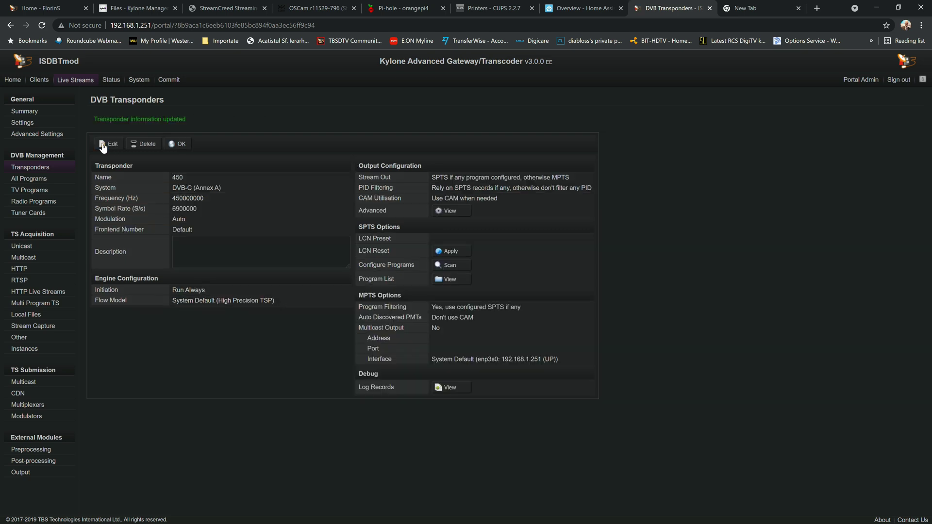
# Scan transponder 450 for programs on tuner Input 7 (Adapter 7), with newly discovered encrypted streams set to Mark as Enabled
pyautogui.click(461, 266)
pyautogui.click(271, 156)
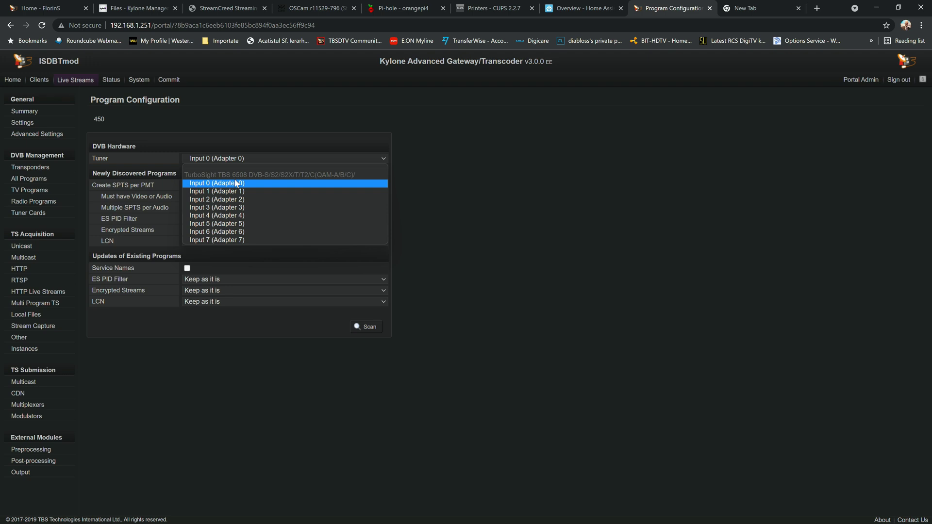
pyautogui.click(241, 242)
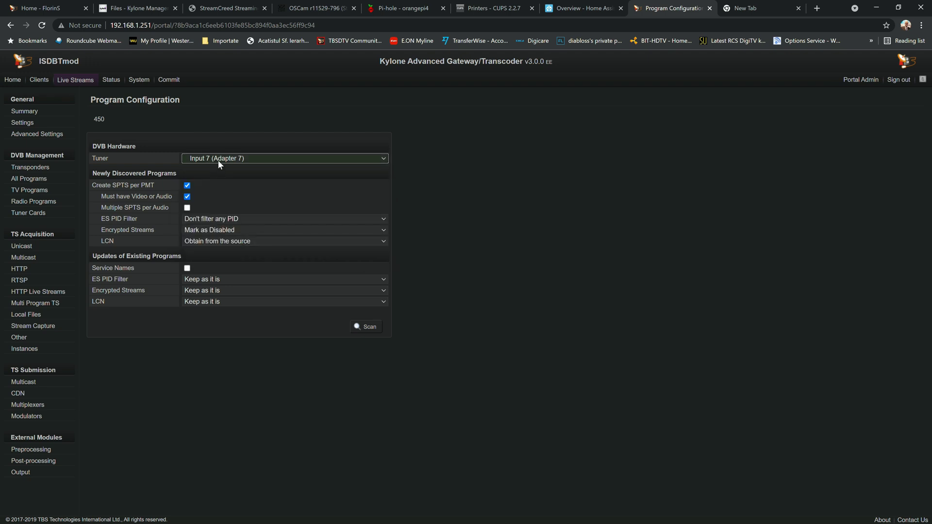
pyautogui.click(222, 232)
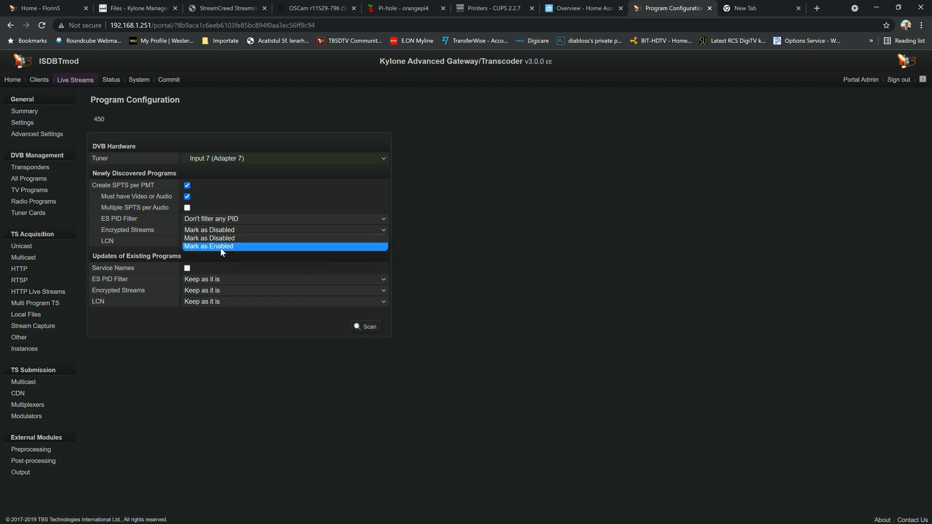
pyautogui.click(222, 247)
pyautogui.click(367, 327)
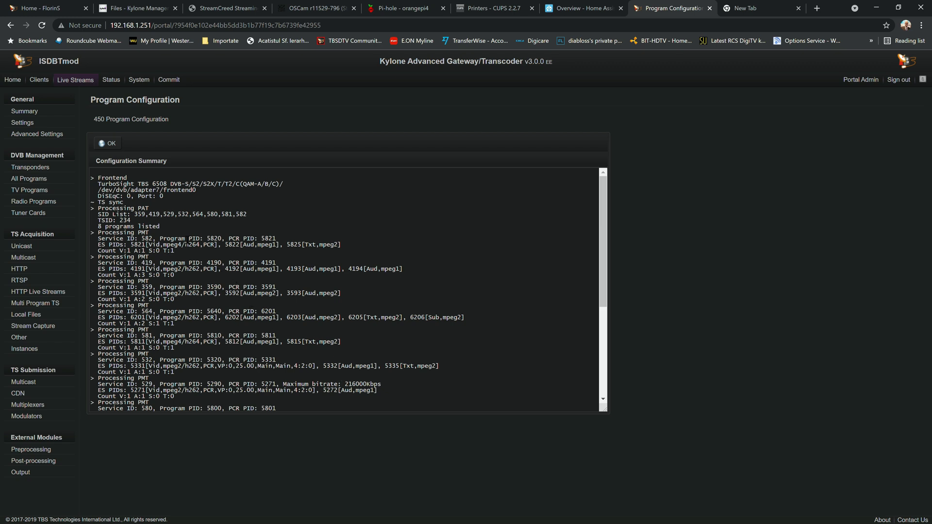
pyautogui.click(115, 148)
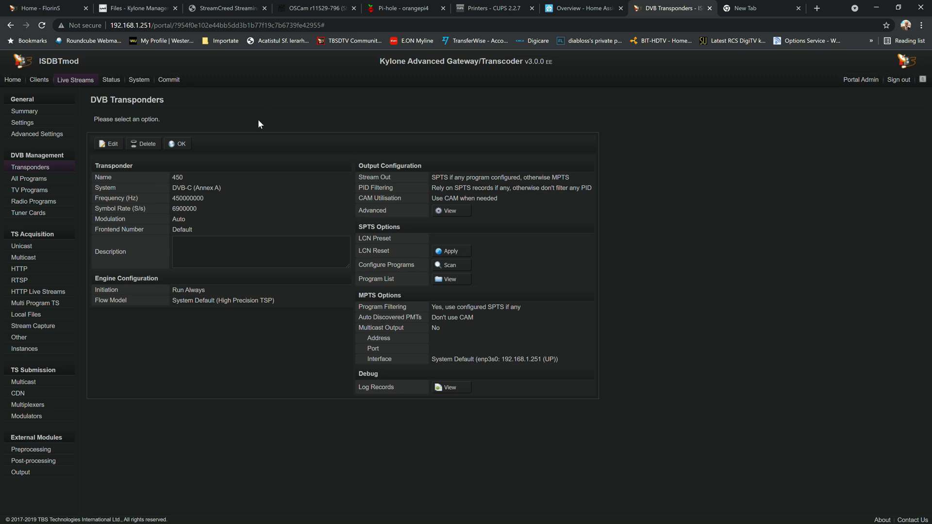
# Review the program list of transponder 450, the transponder list, and the list of all programs
pyautogui.click(452, 284)
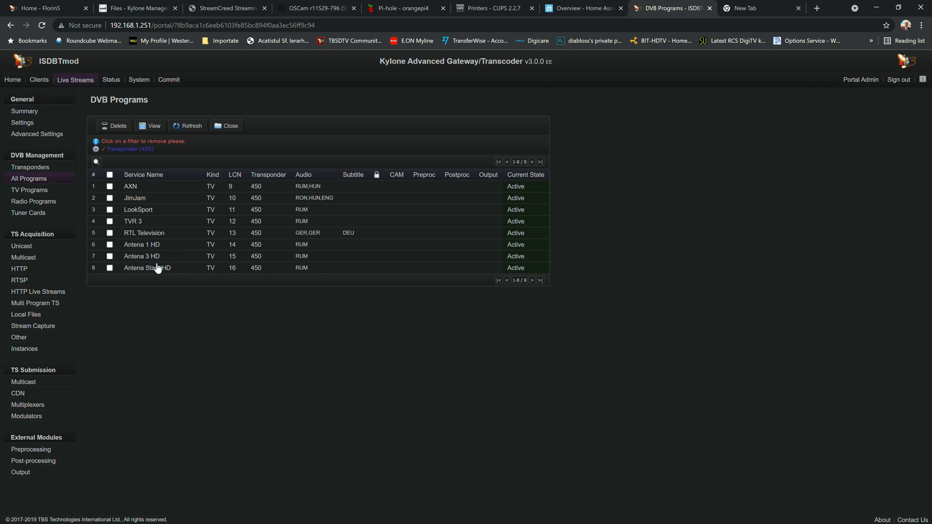
pyautogui.click(82, 81)
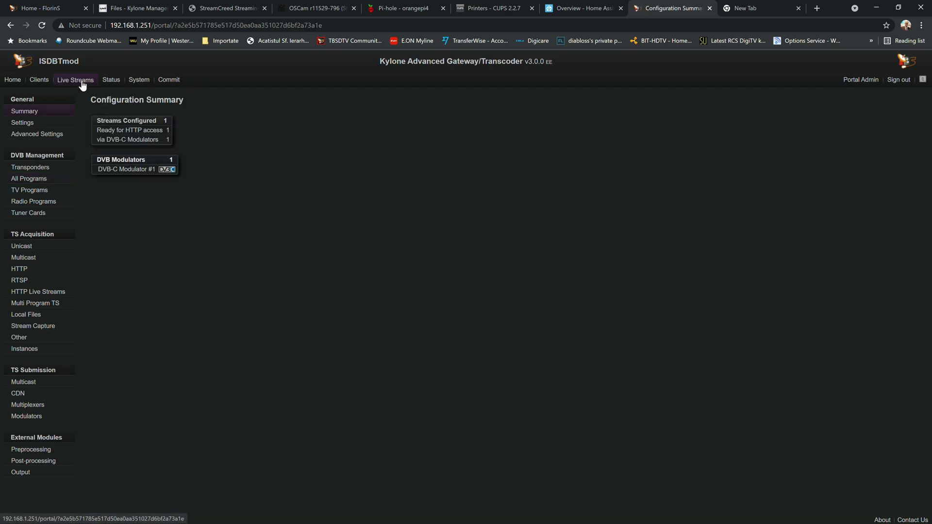
pyautogui.click(35, 168)
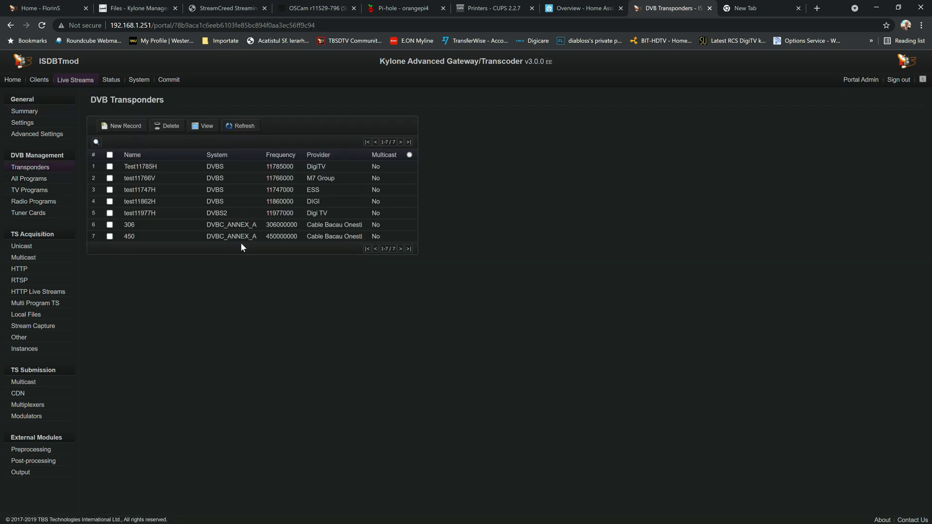
pyautogui.click(28, 179)
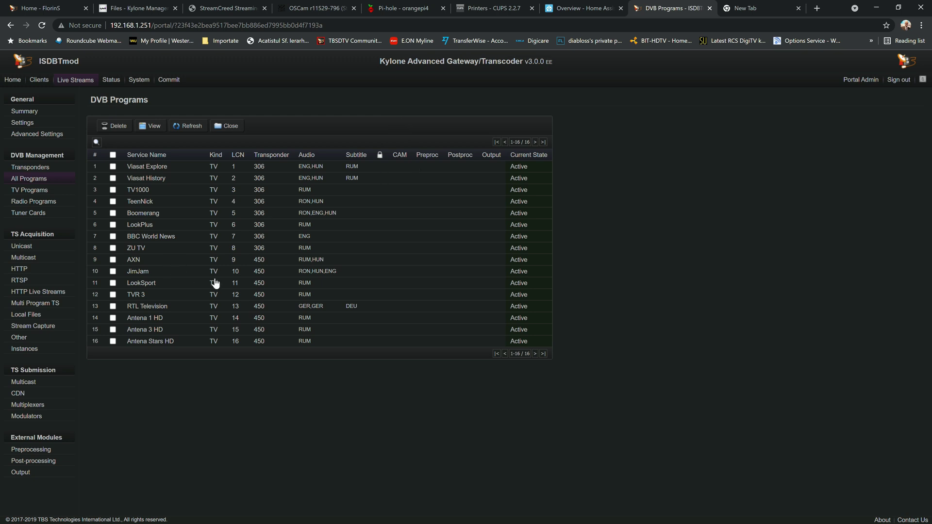
# Examine the details and CAM utilisation of the Antena 3 HD program, and return to the program list
pyautogui.click(144, 330)
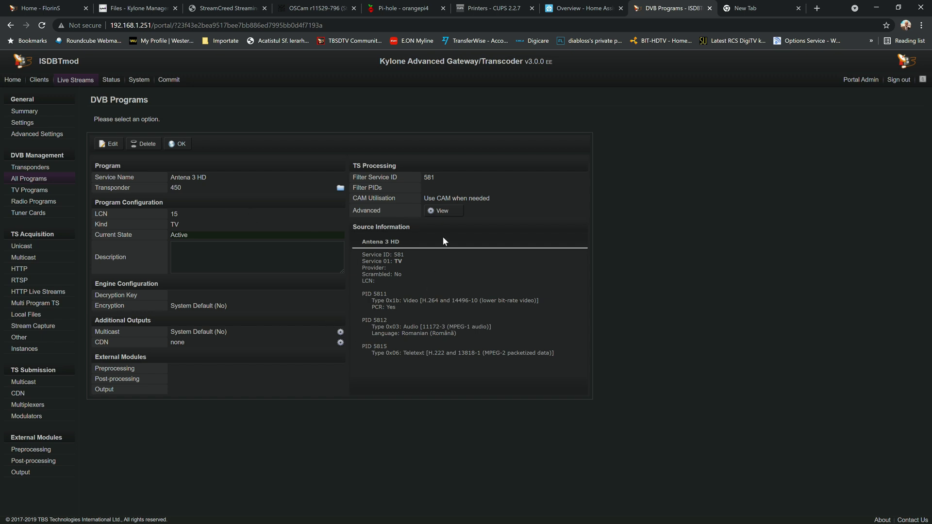
pyautogui.moveTo(424, 198); pyautogui.dragTo(486, 204)
pyautogui.click(467, 231)
pyautogui.click(181, 144)
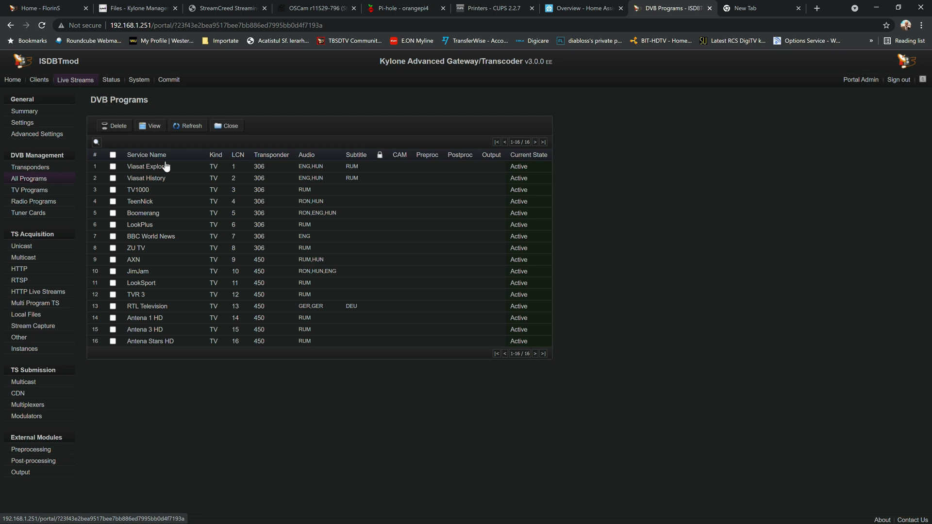
# Create a new transponder record named 434 with system DVB-C (Annex A) and frequency 434000000 Hz, and save it
pyautogui.click(25, 170)
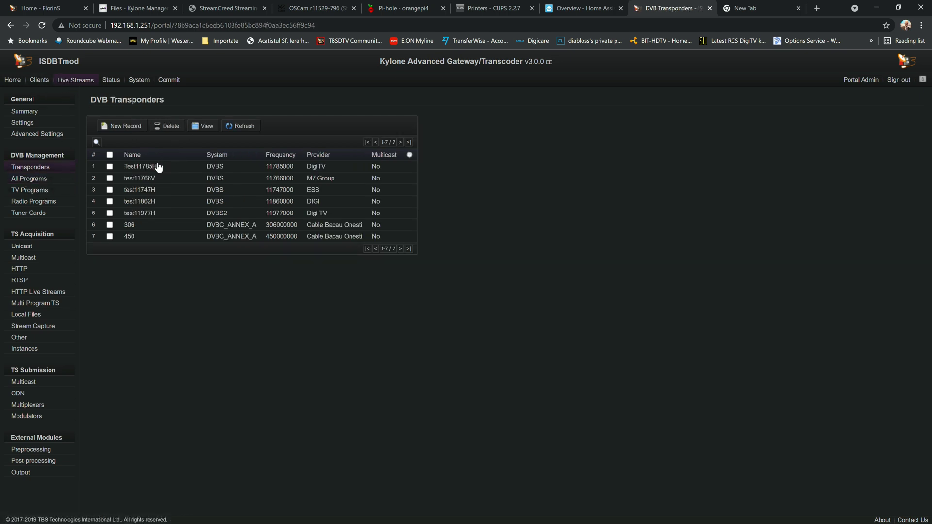
pyautogui.click(120, 127)
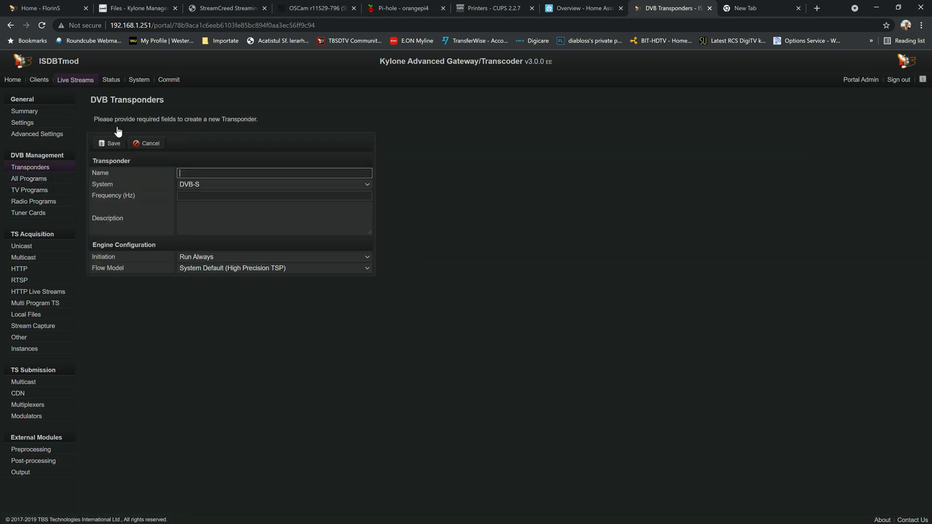
pyautogui.click(198, 173)
pyautogui.write('434')
pyautogui.click(217, 181)
pyautogui.click(217, 226)
pyautogui.click(216, 196)
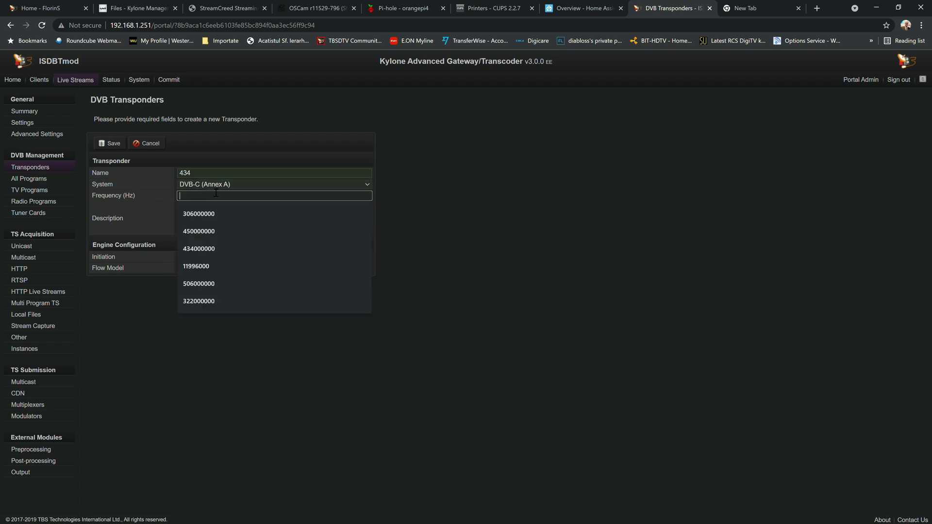
pyautogui.click(195, 247)
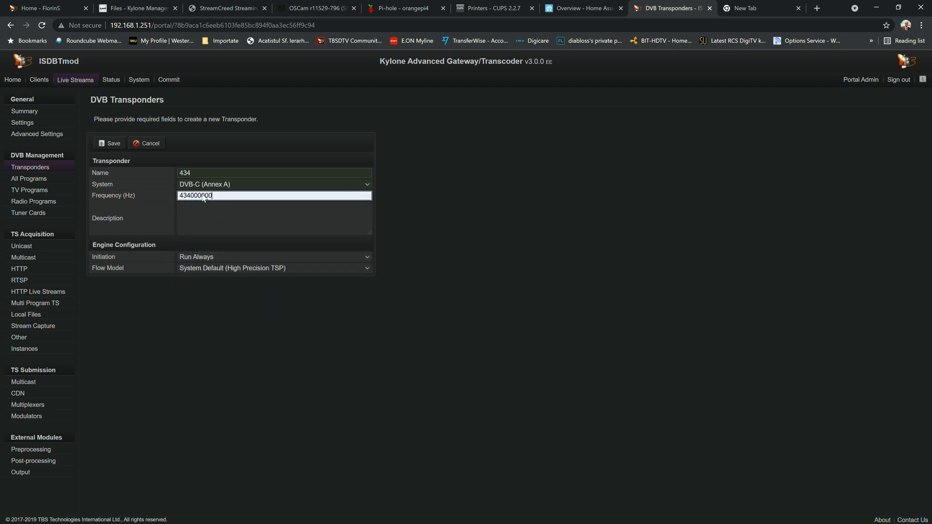
pyautogui.click(110, 146)
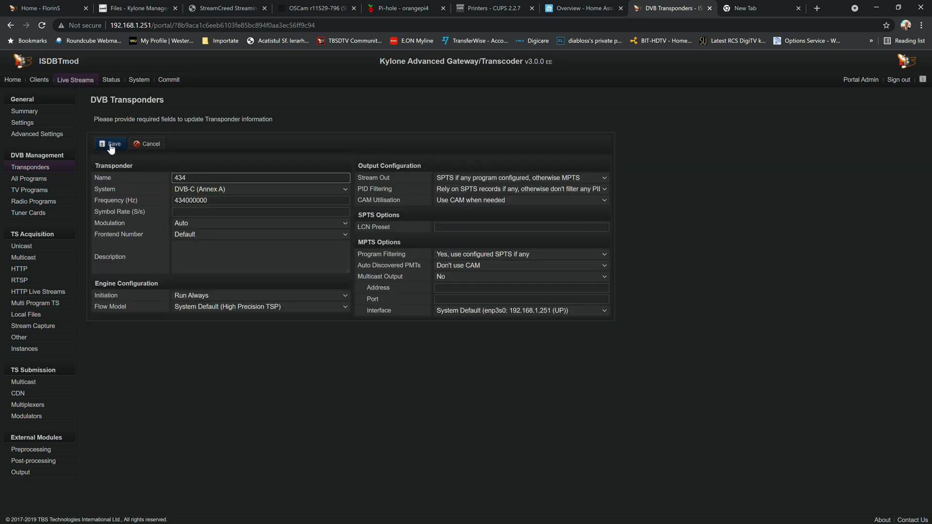
# Set the symbol rate of transponder 434 to 6900000 S/s and save the record
pyautogui.click(189, 213)
pyautogui.click(190, 230)
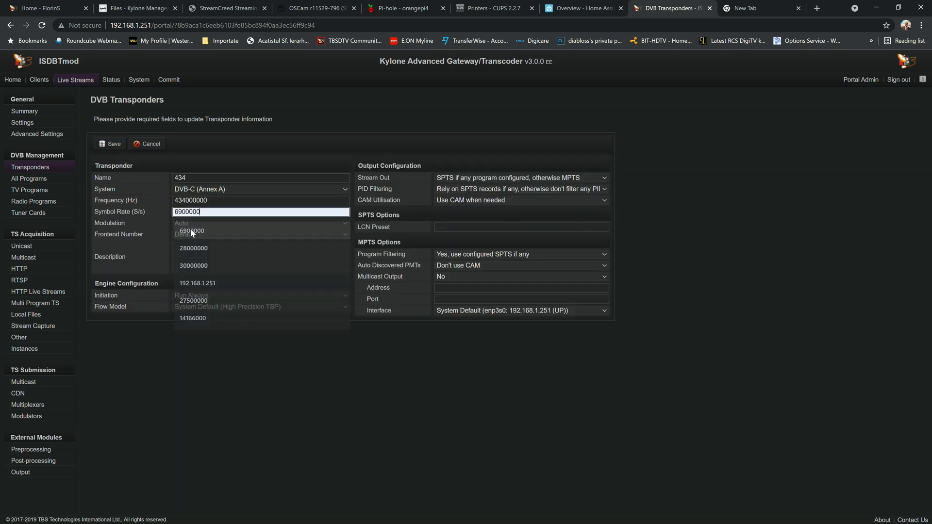
pyautogui.click(110, 145)
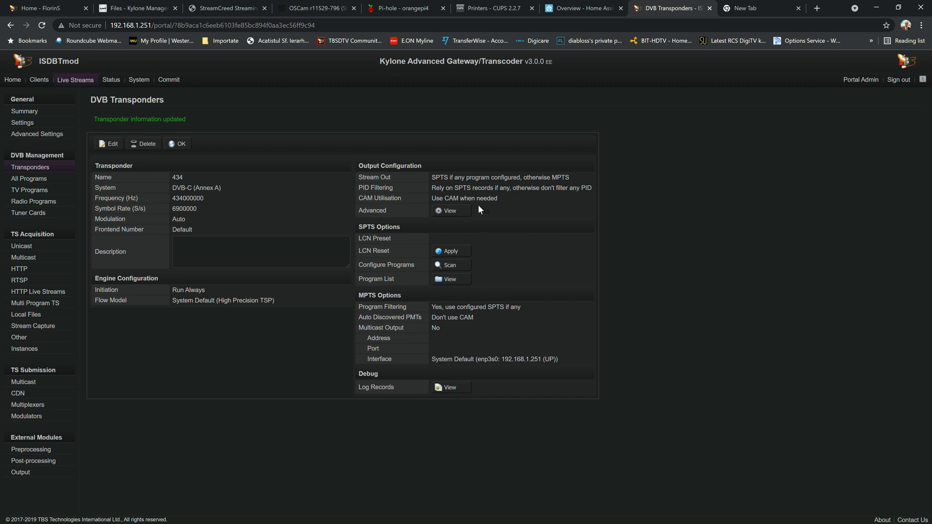
# Scan transponder 434 for programs on tuner Input 3 (Adapter 3), with newly discovered encrypted streams set to Mark as Enabled
pyautogui.click(452, 264)
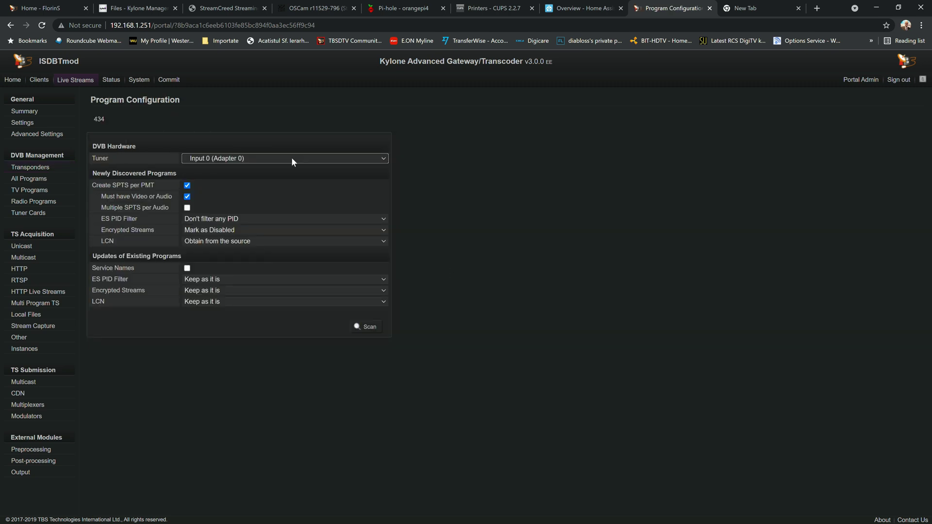
pyautogui.click(291, 158)
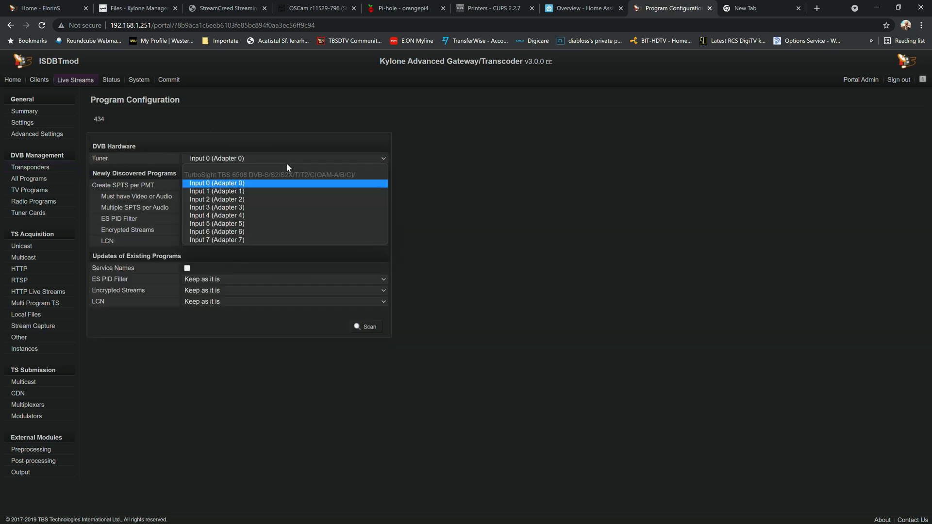
pyautogui.click(254, 208)
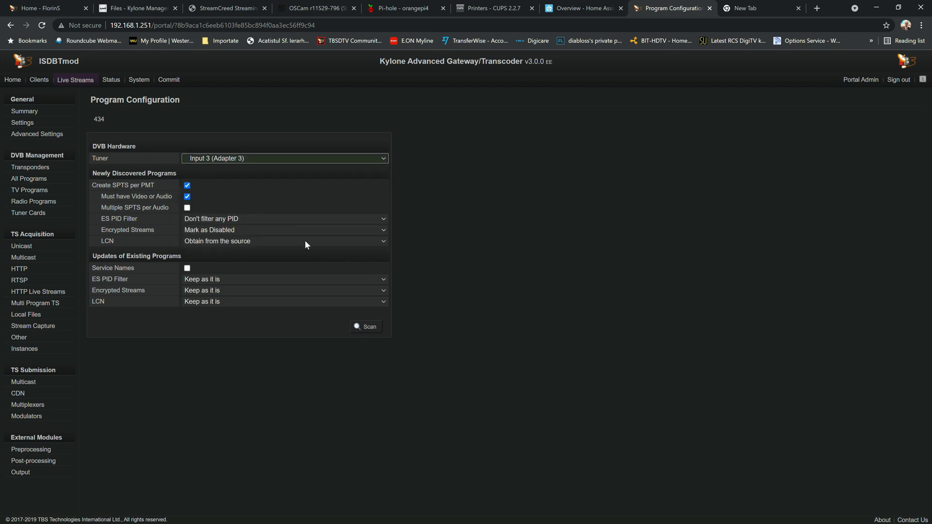
pyautogui.click(220, 230)
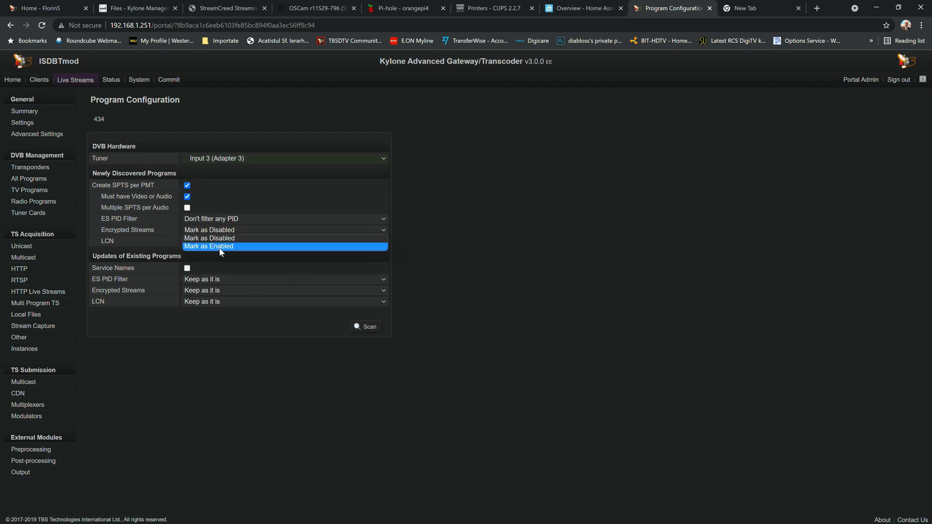
pyautogui.click(220, 247)
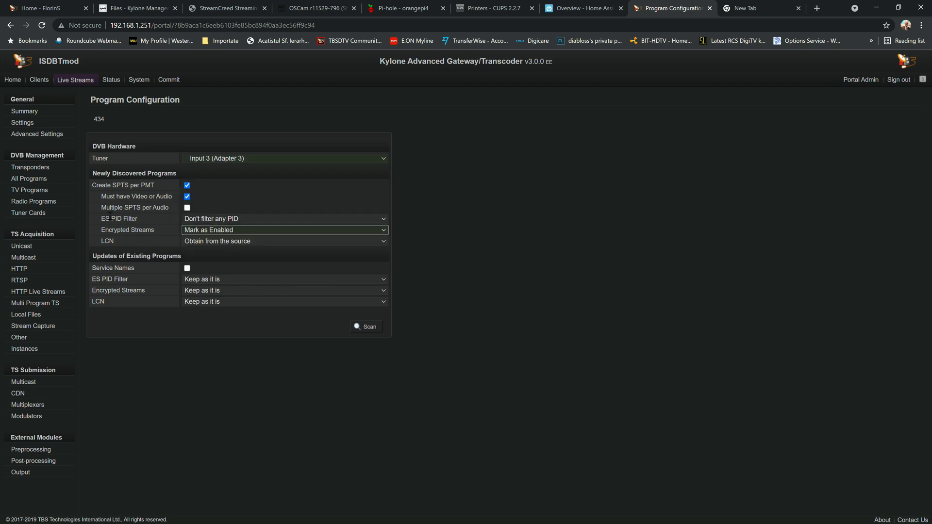
pyautogui.click(367, 328)
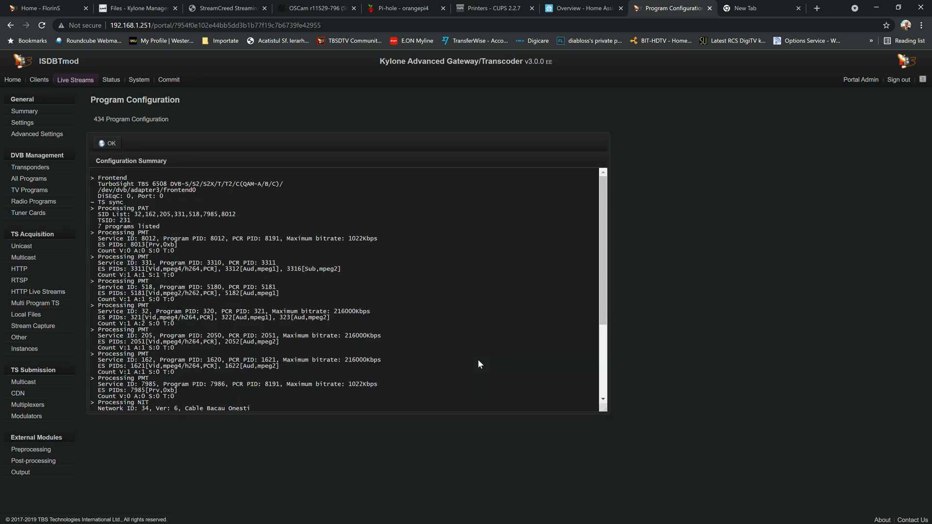
pyautogui.click(108, 143)
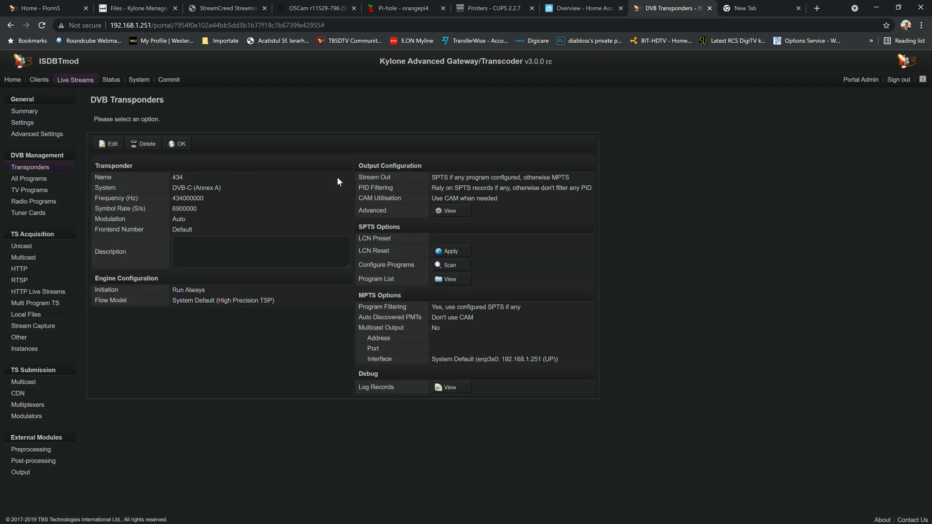
# Review the programs of transponder 434 and the lists of all transponders and all programs
pyautogui.click(450, 279)
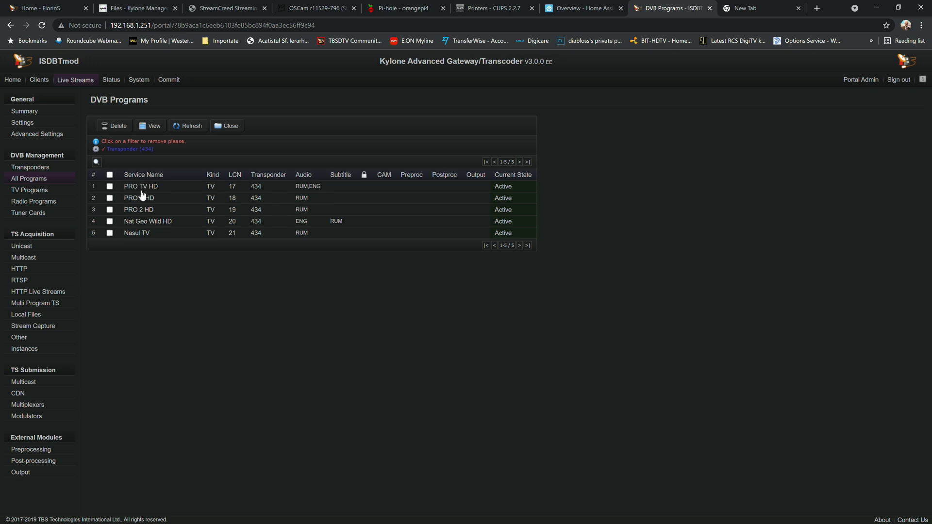
pyautogui.click(31, 165)
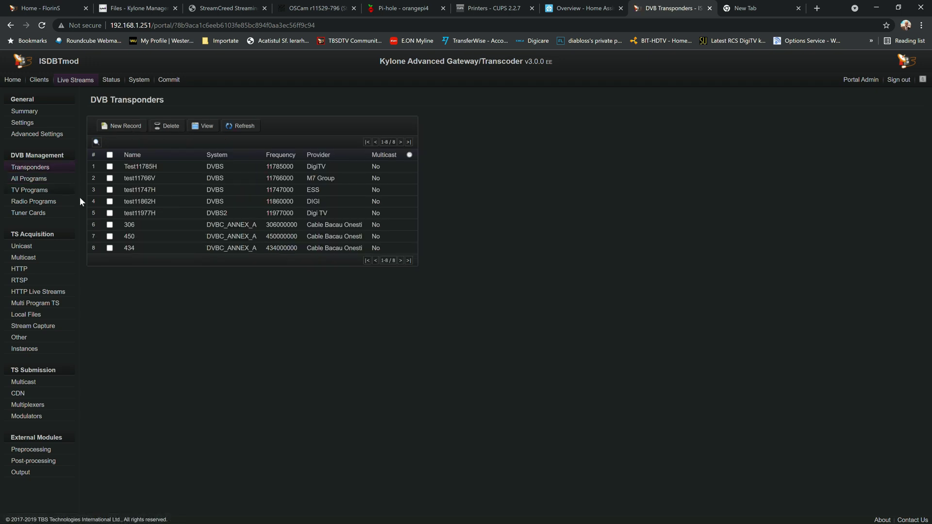
pyautogui.click(42, 180)
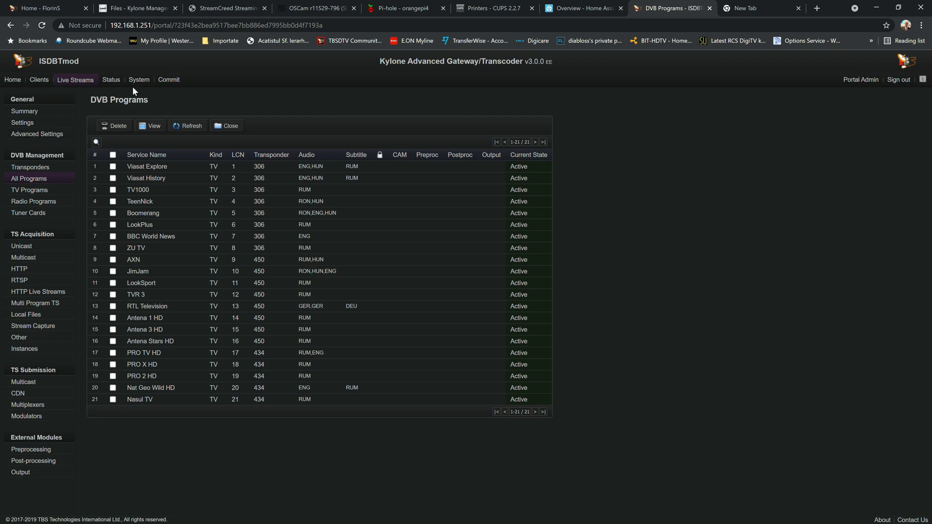
pyautogui.click(30, 168)
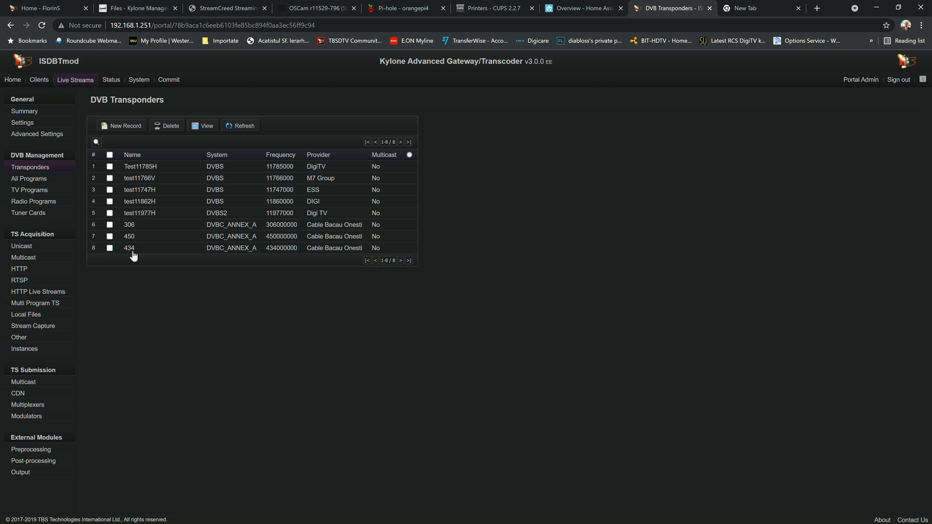
# Open the tuner card settings for editing and view the transponders selectable for Input 0
pyautogui.click(34, 217)
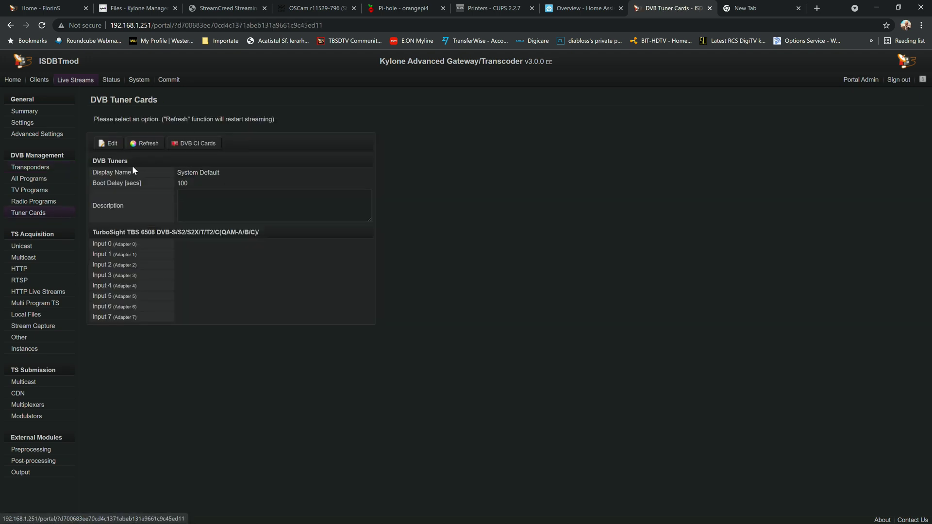
pyautogui.click(108, 148)
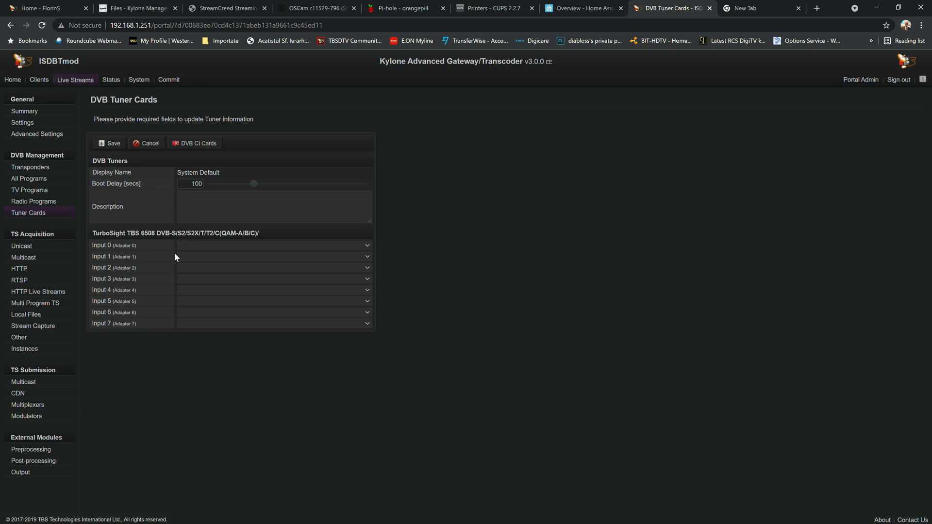
pyautogui.click(193, 246)
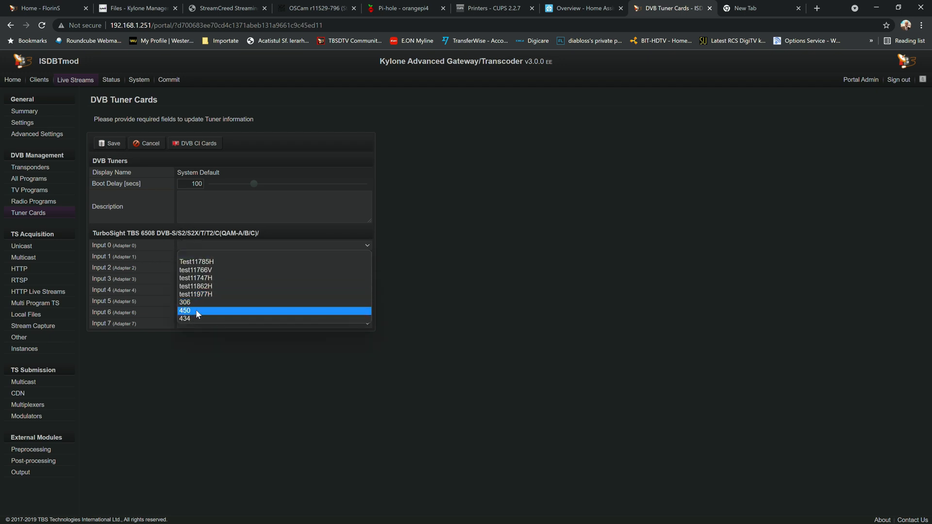
pyautogui.click(196, 351)
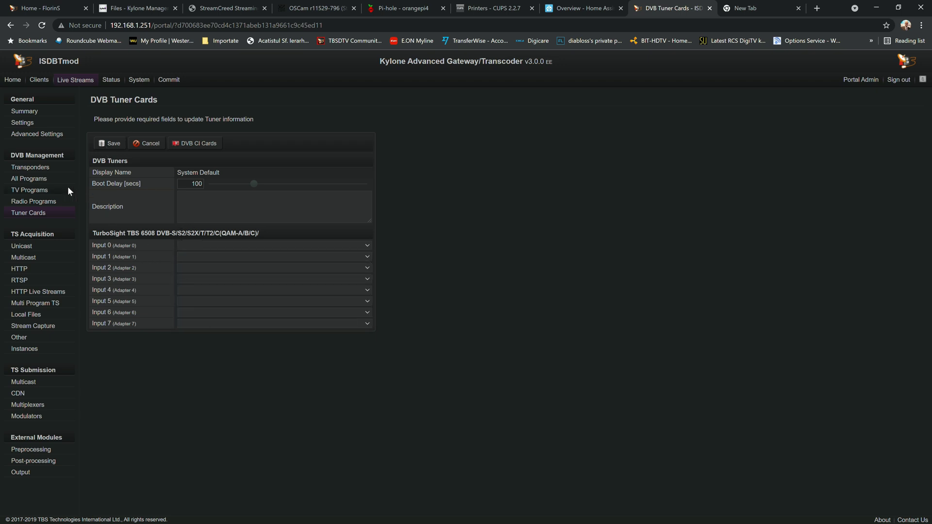
# Examine the details of satellite transponder Test11785H and the tuner choices in its program scan settings
pyautogui.click(35, 168)
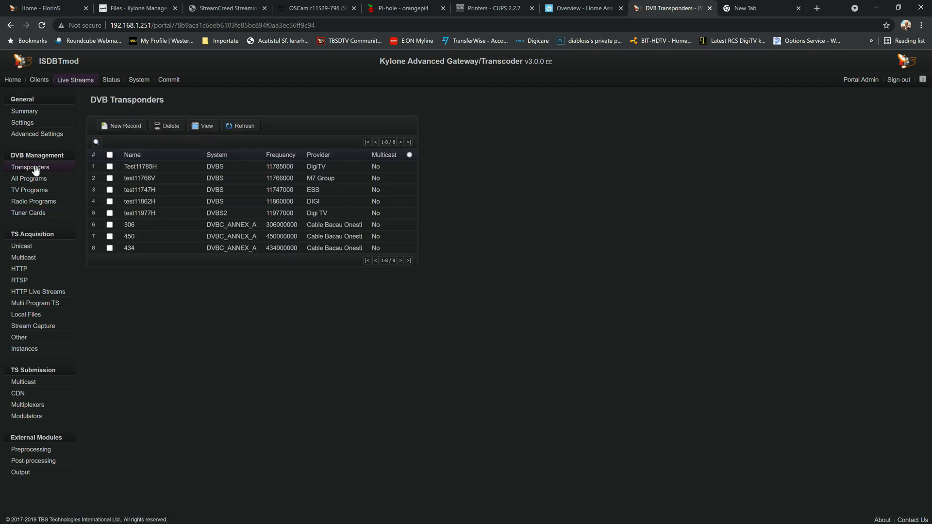
pyautogui.click(151, 170)
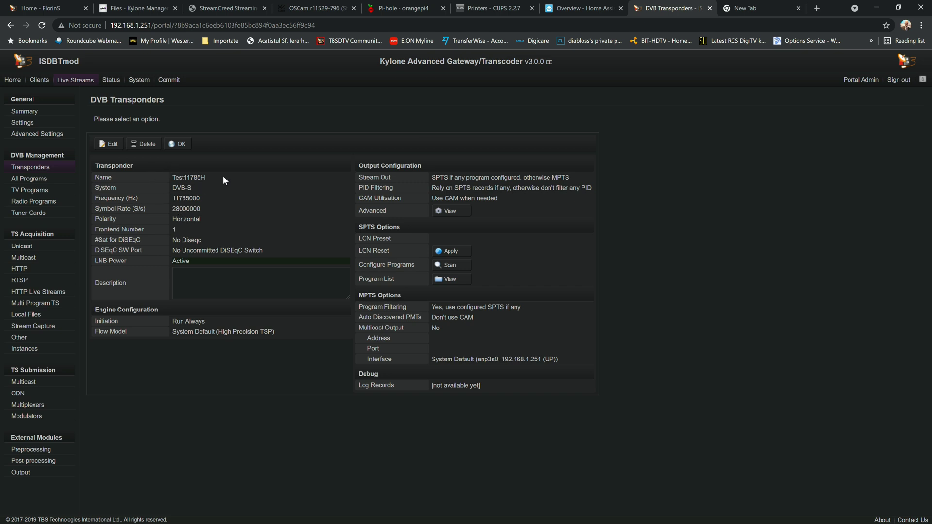
pyautogui.moveTo(173, 177); pyautogui.dragTo(225, 189)
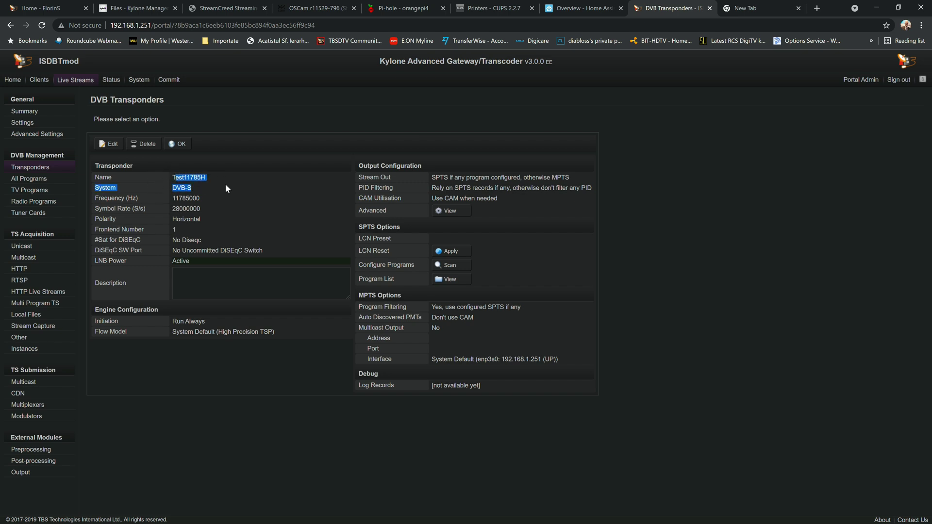
pyautogui.click(200, 178)
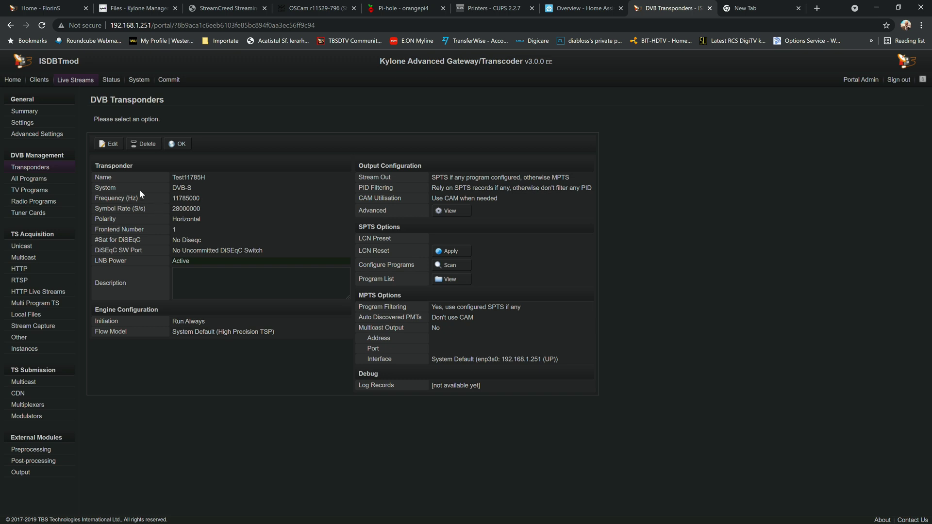
pyautogui.moveTo(174, 187); pyautogui.dragTo(197, 198)
pyautogui.click(453, 268)
pyautogui.click(243, 157)
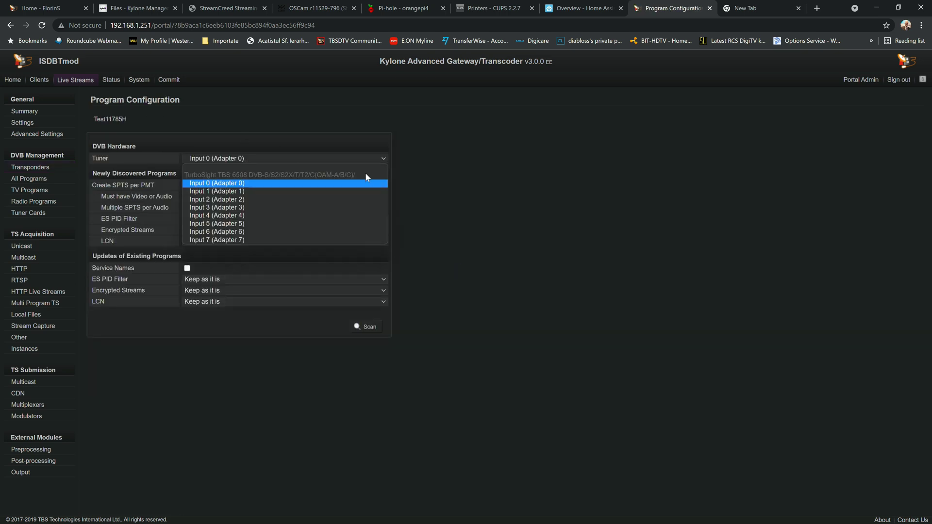
pyautogui.click(484, 188)
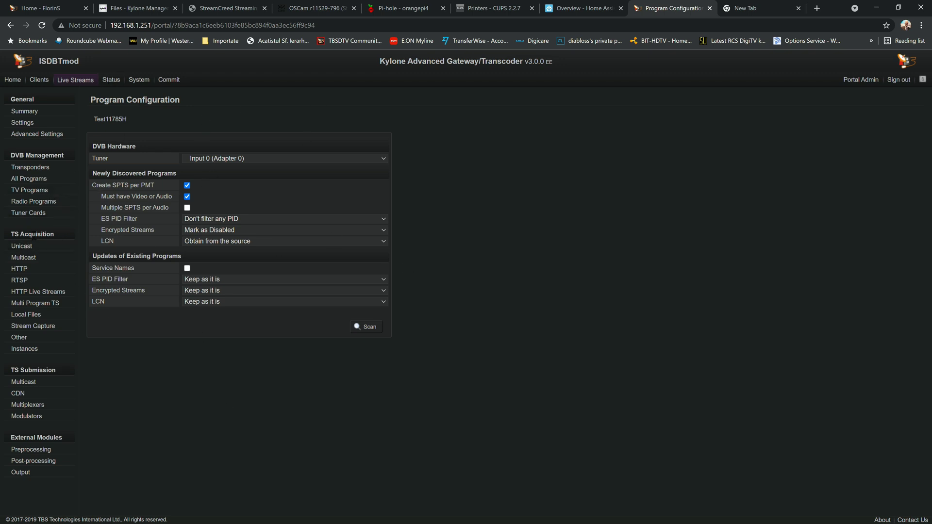
# Assign transponder 306 to tuner Input 0, 450 to Input 1 and 434 to Input 2, and save the tuner card settings
pyautogui.click(25, 215)
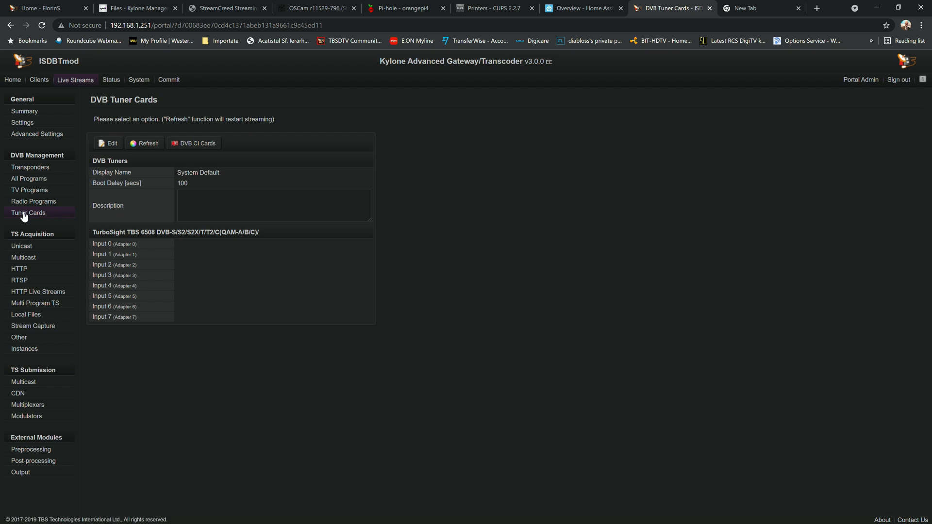
pyautogui.click(109, 145)
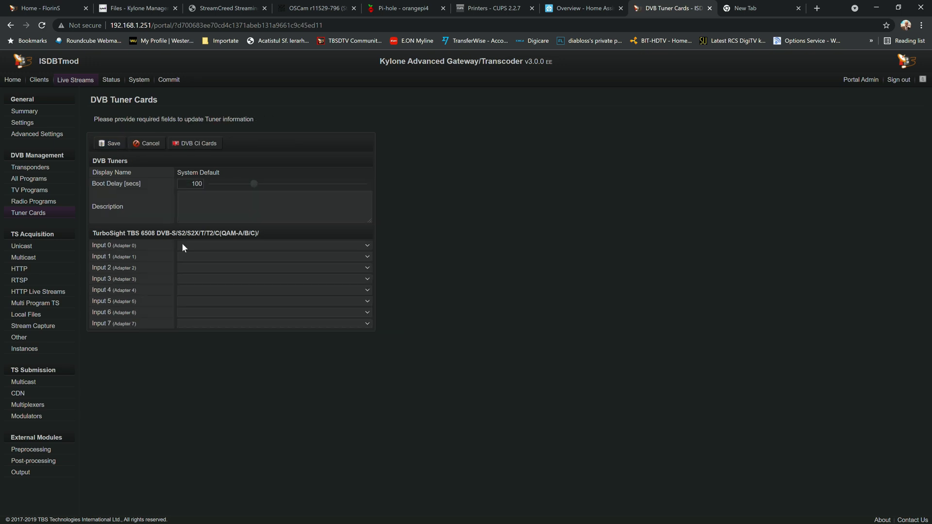
pyautogui.click(200, 246)
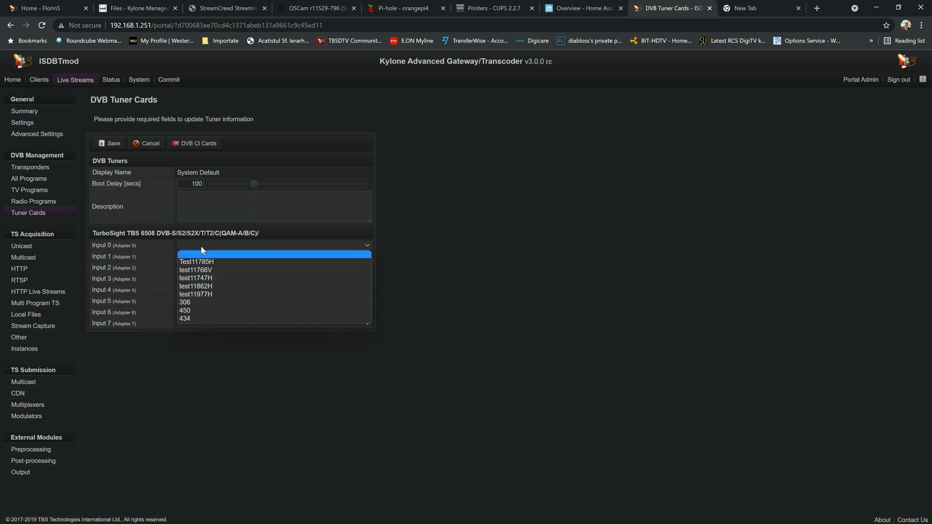
pyautogui.click(200, 303)
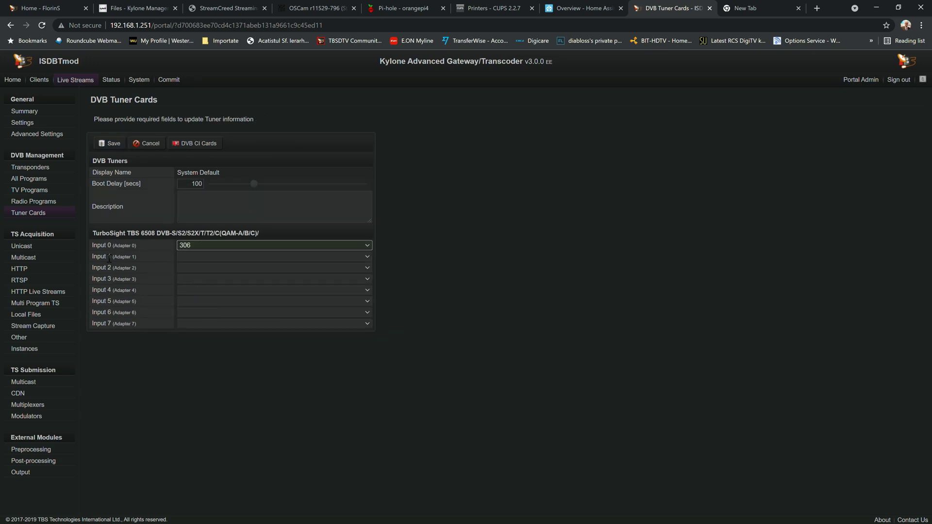
pyautogui.click(191, 257)
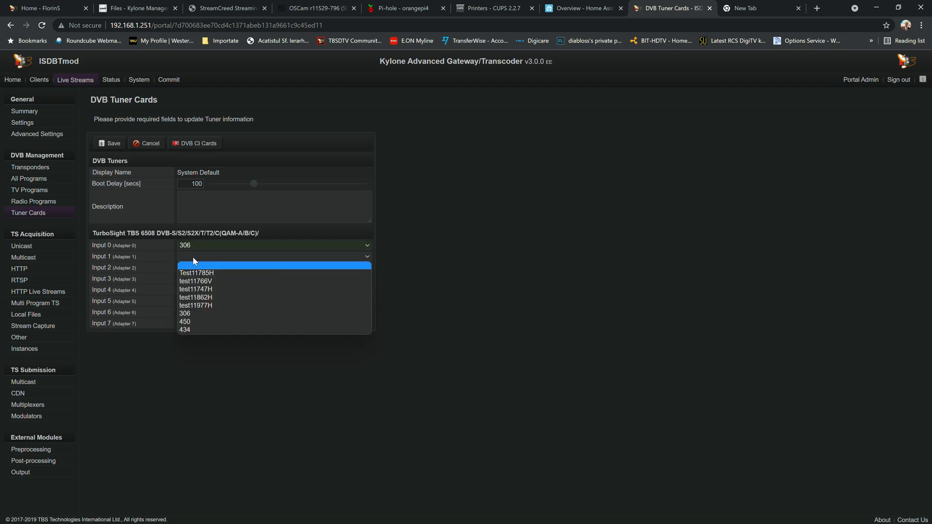
pyautogui.click(197, 324)
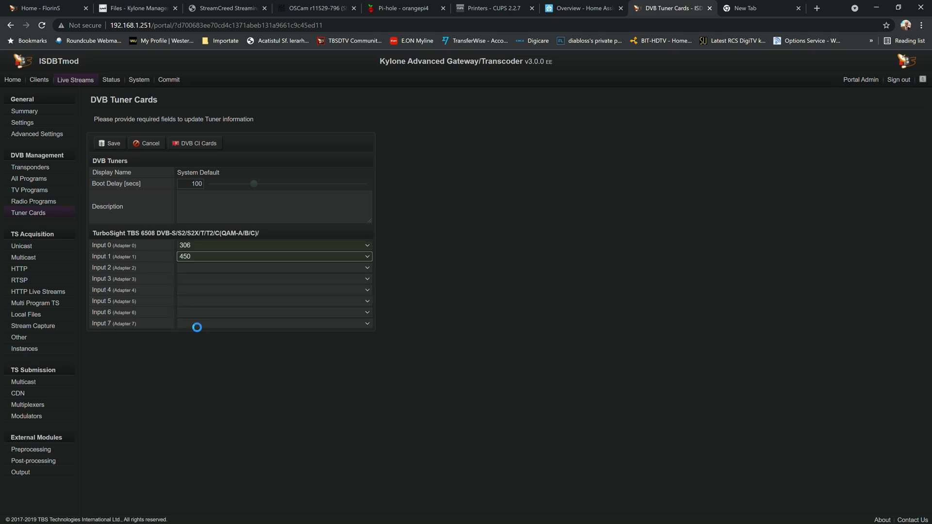
pyautogui.click(194, 268)
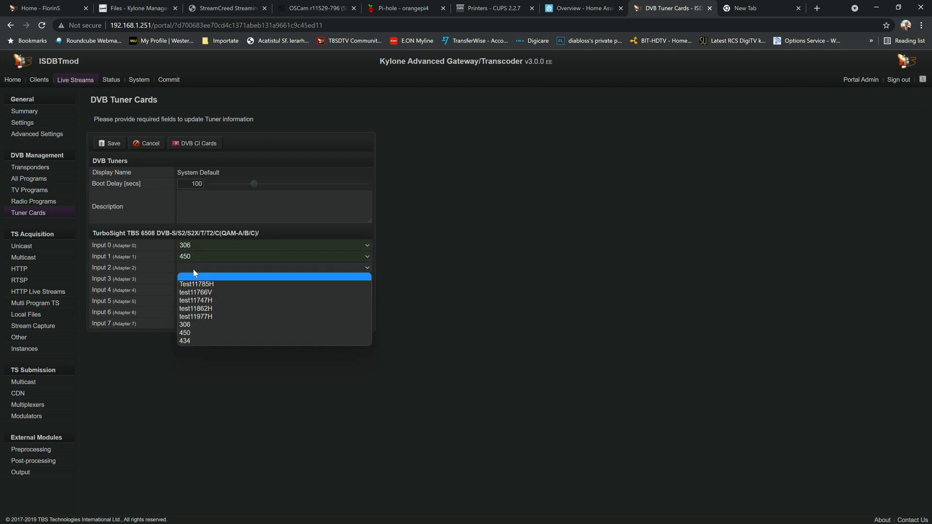
pyautogui.click(190, 342)
pyautogui.click(102, 146)
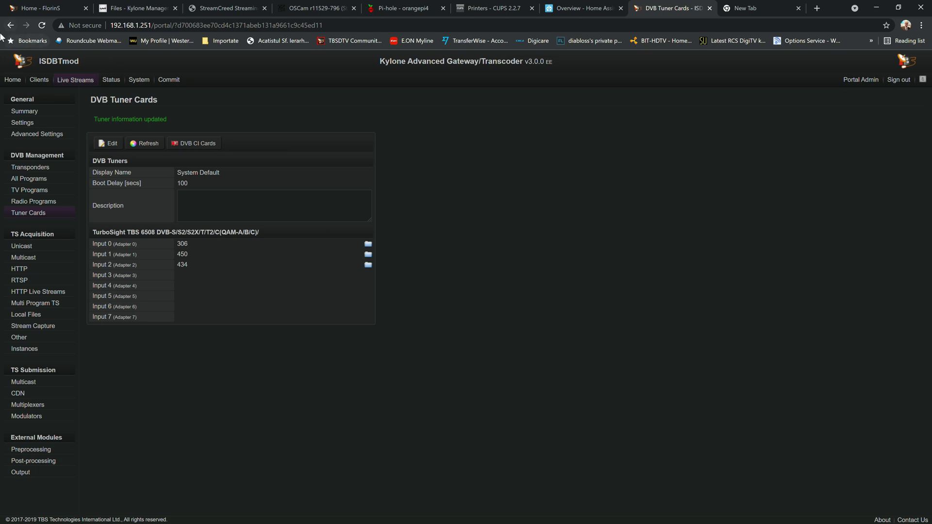
# Commit the configuration changes with the Restart Media Server option enabled
pyautogui.click(740, 9)
pyautogui.click(675, 8)
pyautogui.click(164, 83)
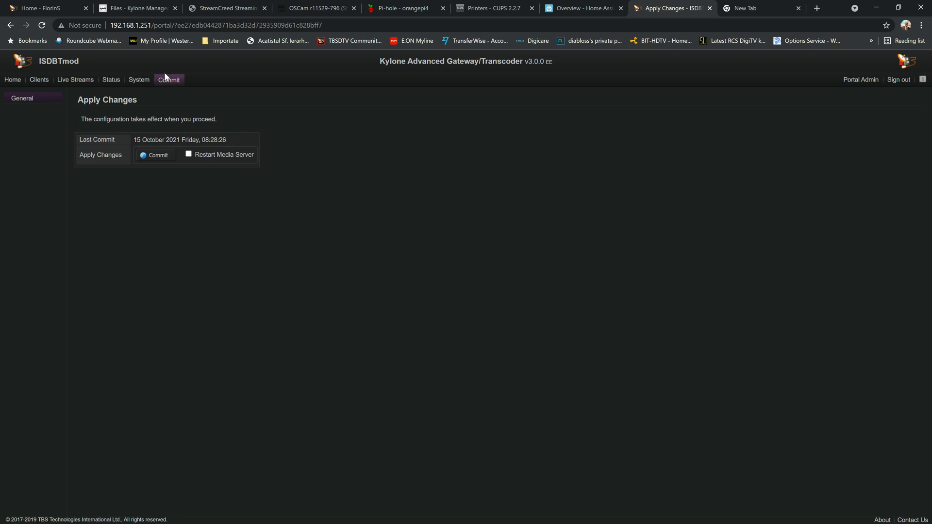
pyautogui.click(188, 155)
pyautogui.click(153, 159)
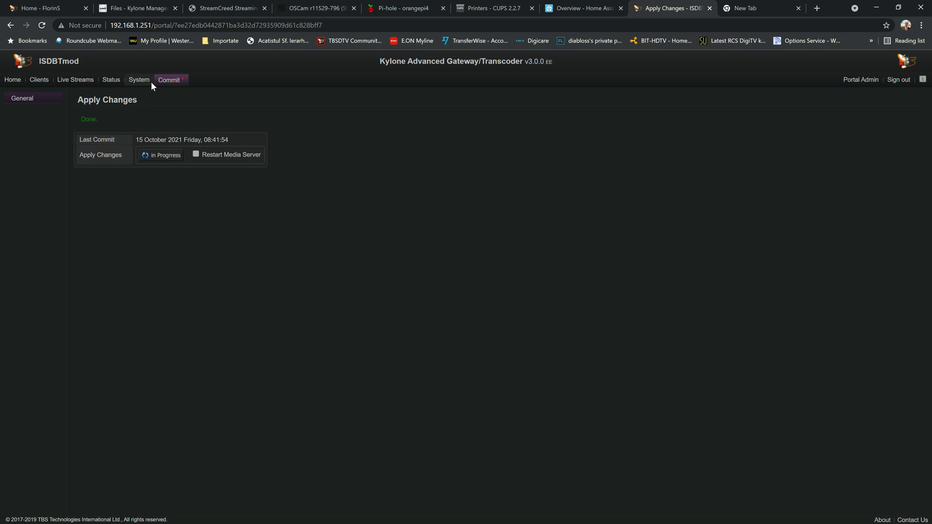
# Check the transponders in the media server status monitor and the progress of the commit
pyautogui.click(112, 80)
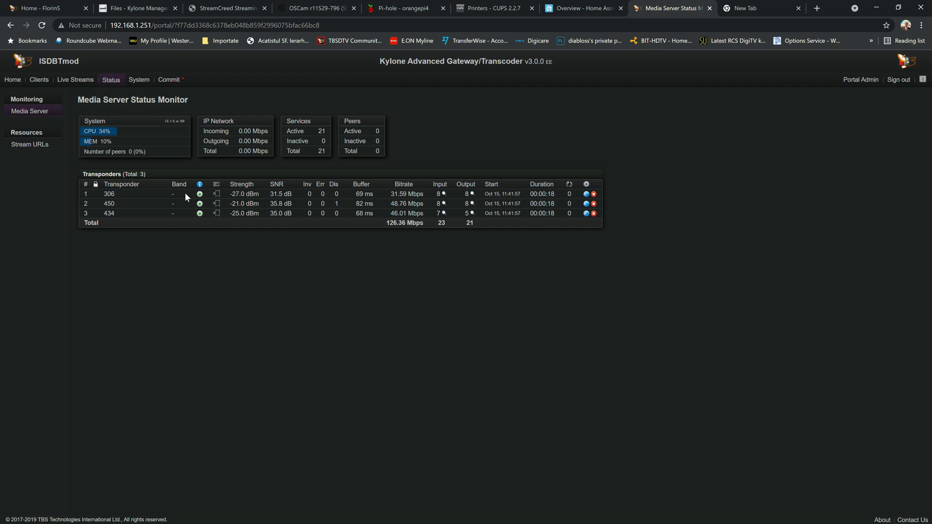
pyautogui.click(169, 80)
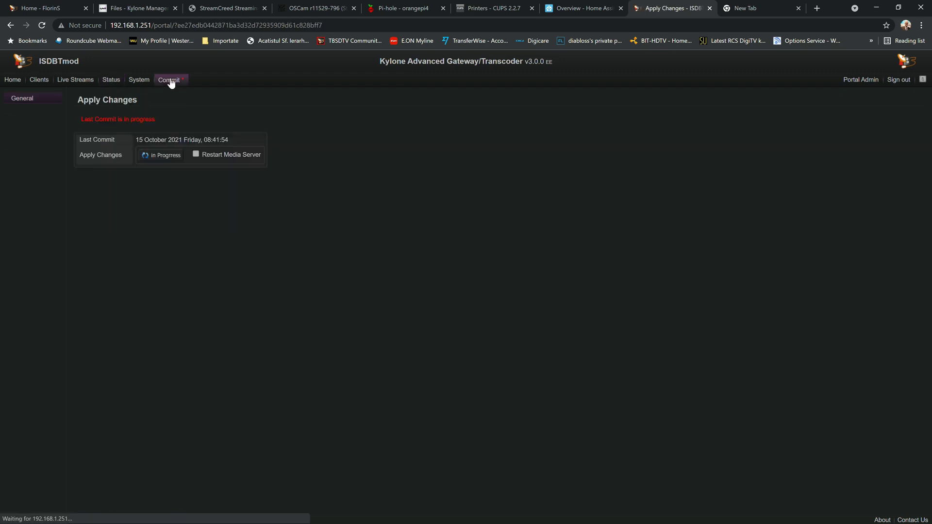
# Check the signal, bitrate, input and output values of transponders 306, 450 and 434 in the media server status monitor
pyautogui.click(103, 81)
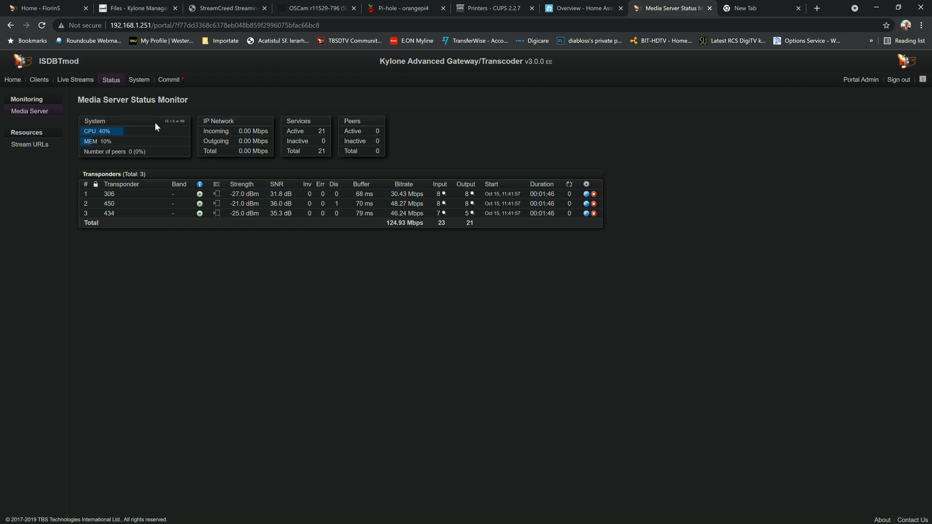
pyautogui.click(103, 83)
pyautogui.moveTo(443, 194)
pyautogui.moveTo(473, 192)
pyautogui.moveTo(560, 171); pyautogui.dragTo(575, 229)
# Copy the original stream URL of Viasat Explore from the list view of the stream access URLs
pyautogui.click(32, 146)
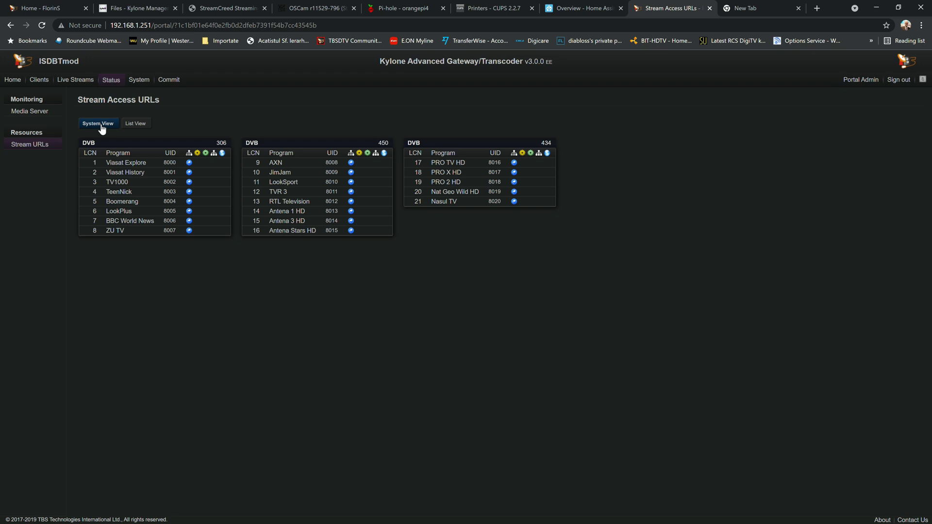
pyautogui.click(140, 128)
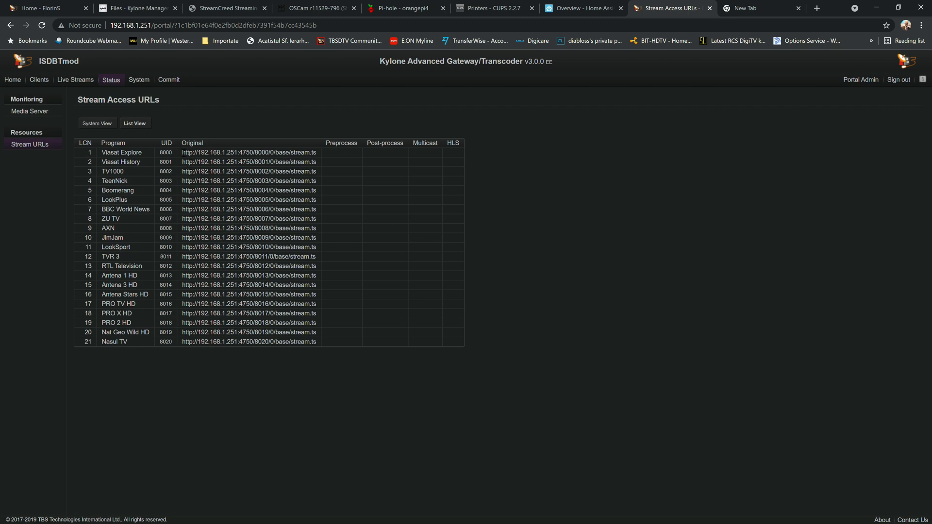
pyautogui.moveTo(182, 153); pyautogui.dragTo(316, 153)
pyautogui.rightClick(249, 153)
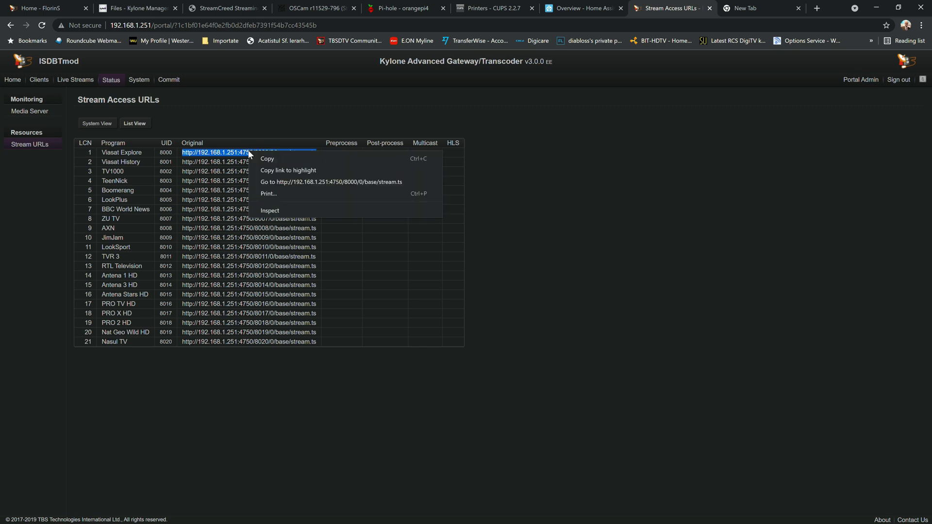
pyautogui.click(267, 159)
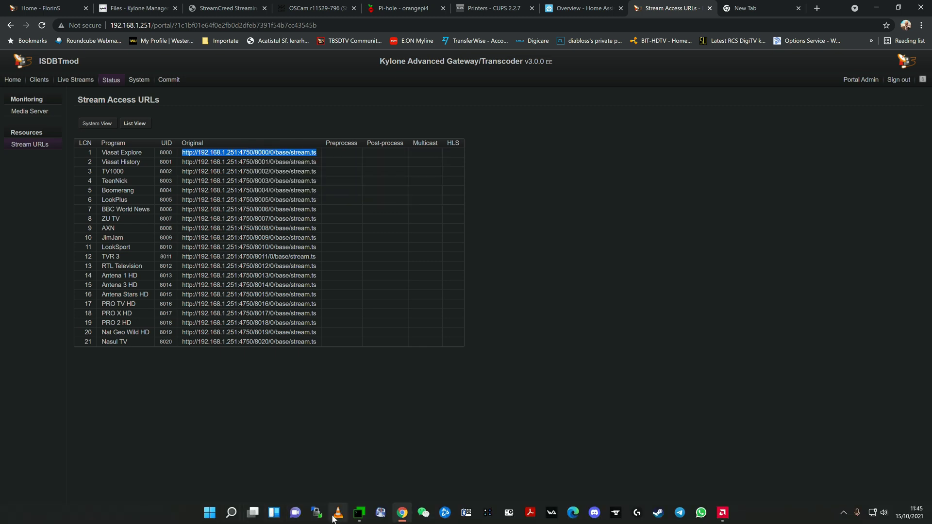
# Switch to VLC, play the copied Viasat Explore URL as a network stream and move the player clear of the URL list
pyautogui.click(338, 513)
pyautogui.click(257, 171)
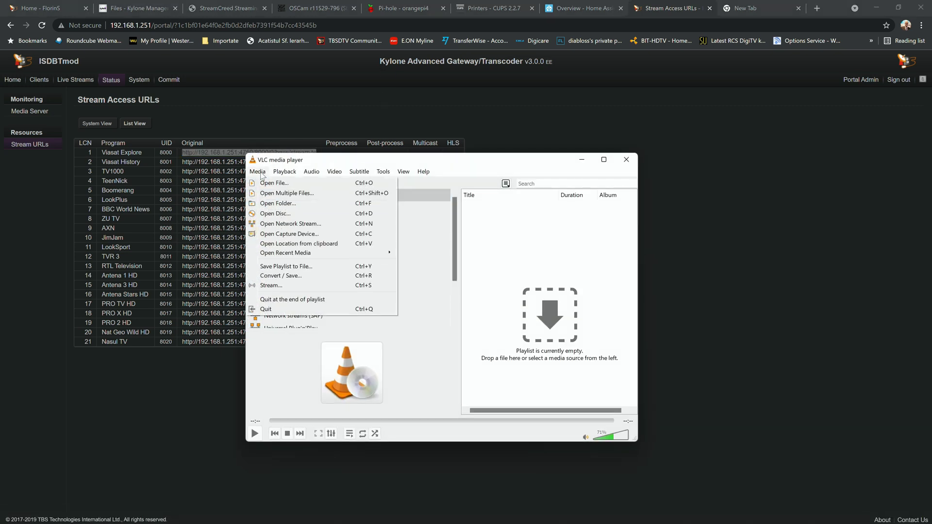
pyautogui.click(289, 224)
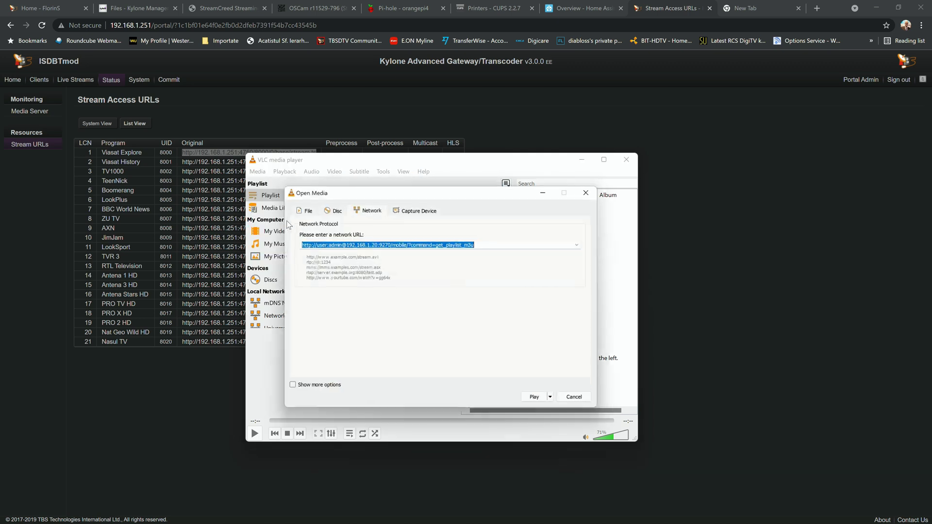
pyautogui.rightClick(370, 244)
pyautogui.click(401, 300)
pyautogui.hotkey('ctrl', 'v')
pyautogui.click(539, 400)
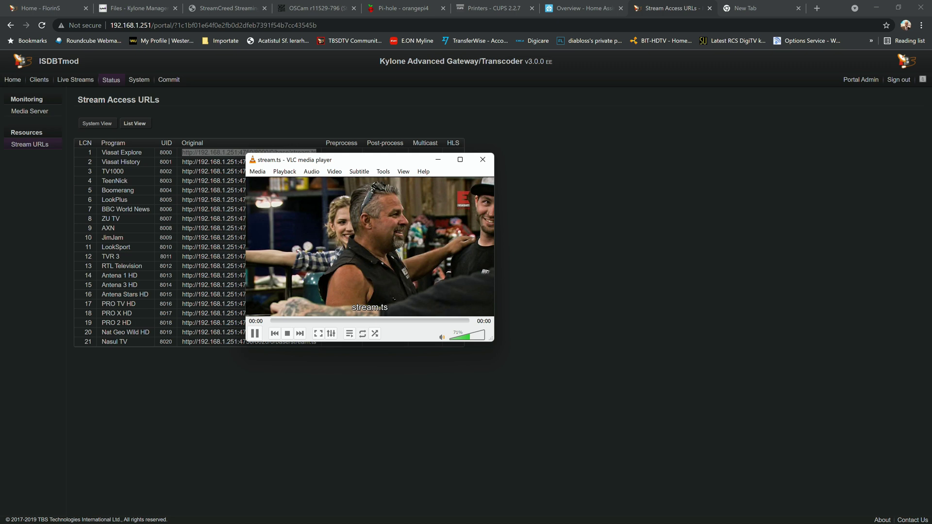
pyautogui.moveTo(372, 166); pyautogui.dragTo(630, 178)
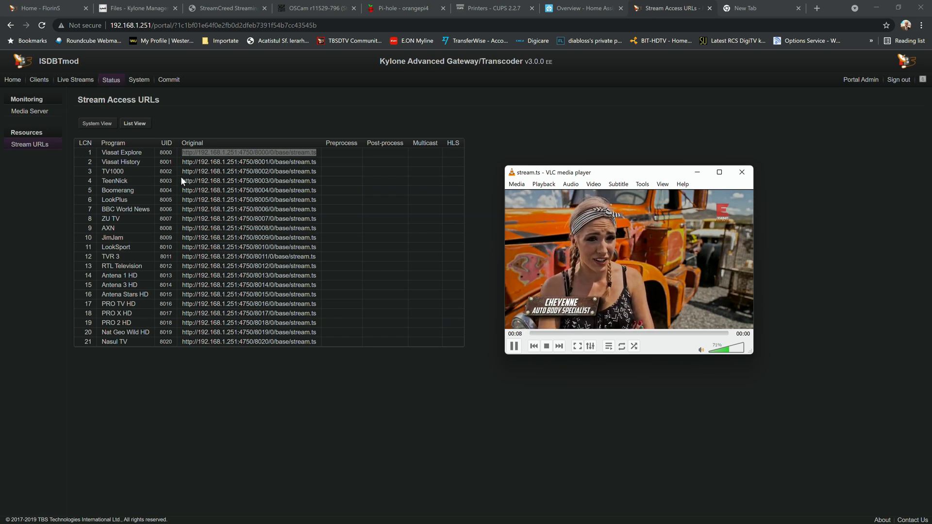
# Copy the original stream URL of TeenNick from the stream list in the Kylone portal
pyautogui.moveTo(182, 180); pyautogui.dragTo(318, 180)
pyautogui.rightClick(304, 182)
pyautogui.click(320, 191)
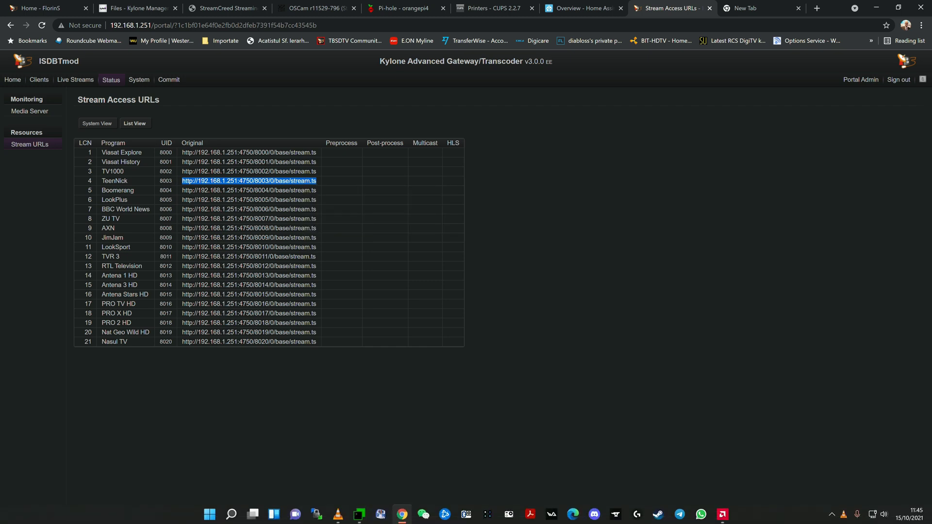
# Switch to VLC, open the copied TeenNick URL as a network stream and show the playlist
pyautogui.click(339, 515)
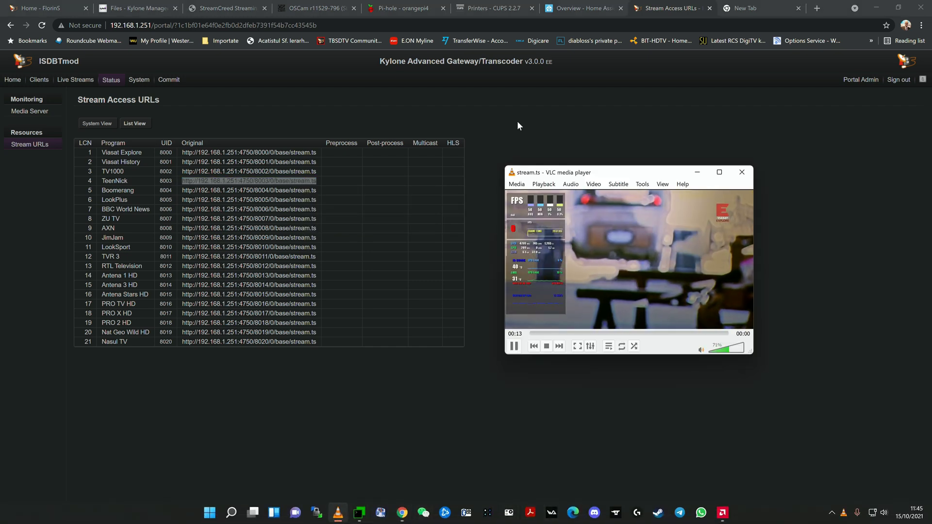
pyautogui.click(520, 187)
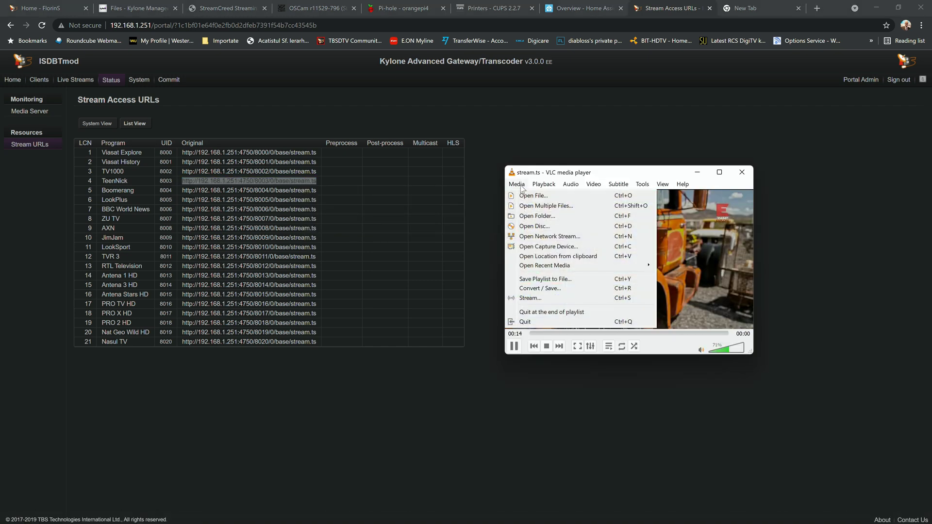
pyautogui.click(564, 236)
pyautogui.rightClick(539, 209)
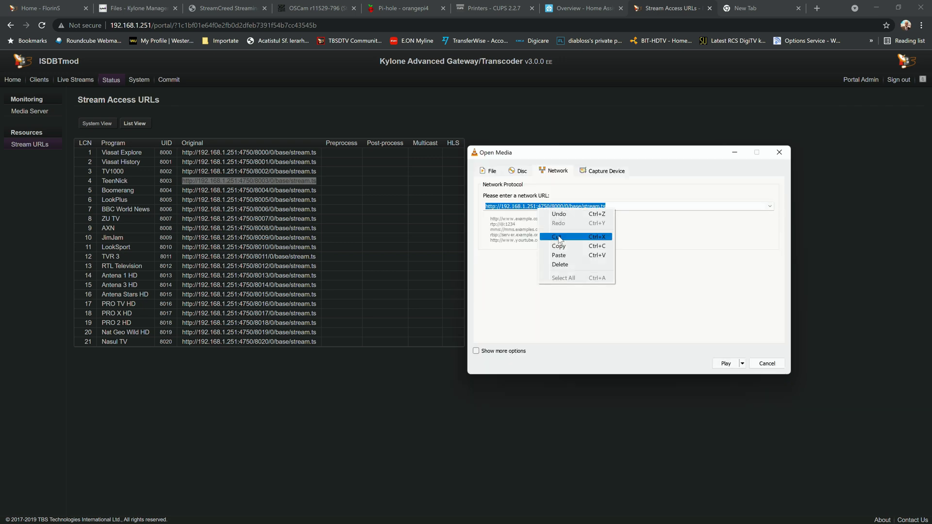
pyautogui.click(559, 256)
pyautogui.click(726, 364)
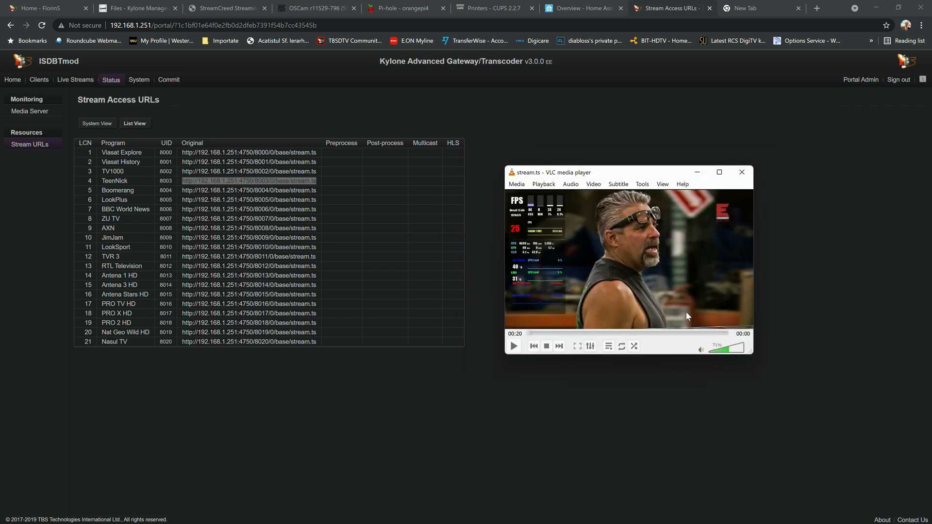
pyautogui.click(609, 346)
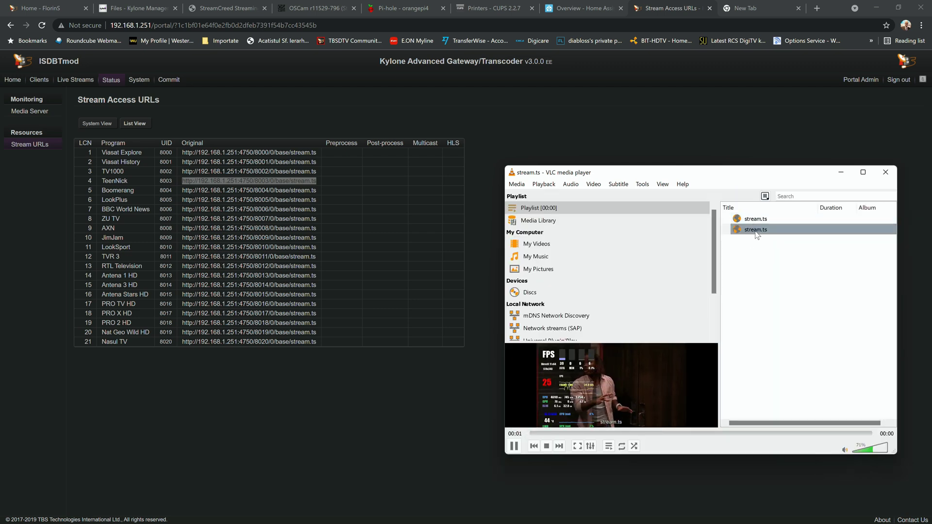
# Return to the Kylone portal and copy the original stream URL of Antena 1 HD
pyautogui.click(211, 347)
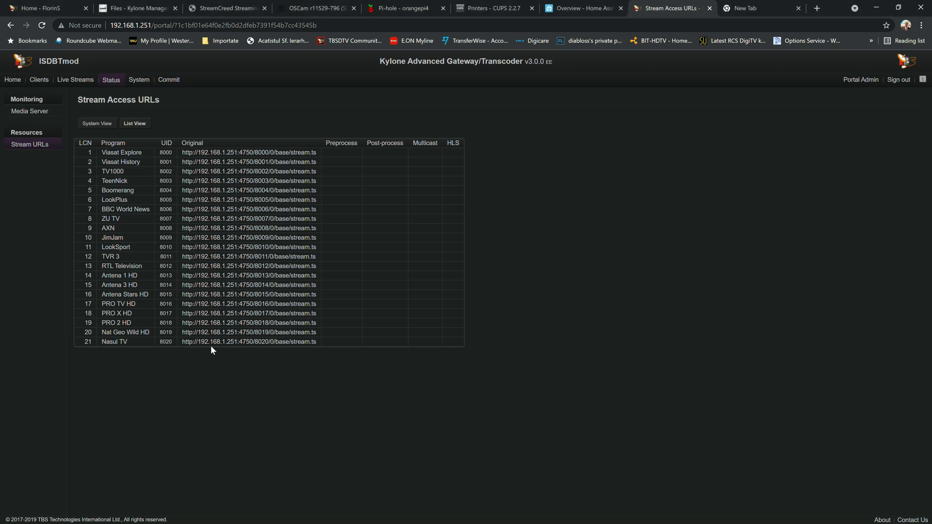
pyautogui.moveTo(182, 275); pyautogui.dragTo(322, 279)
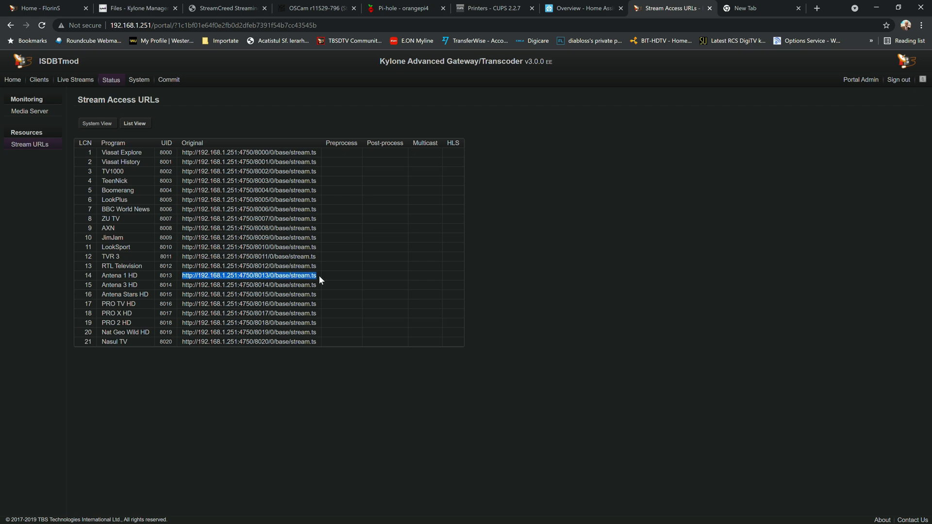
pyautogui.rightClick(191, 273)
pyautogui.click(204, 282)
# Play the copied Antena 1 HD URL as a network stream in VLC, stop playback and return to the Kylone portal
pyautogui.moveTo(738, 507)
pyautogui.click(338, 513)
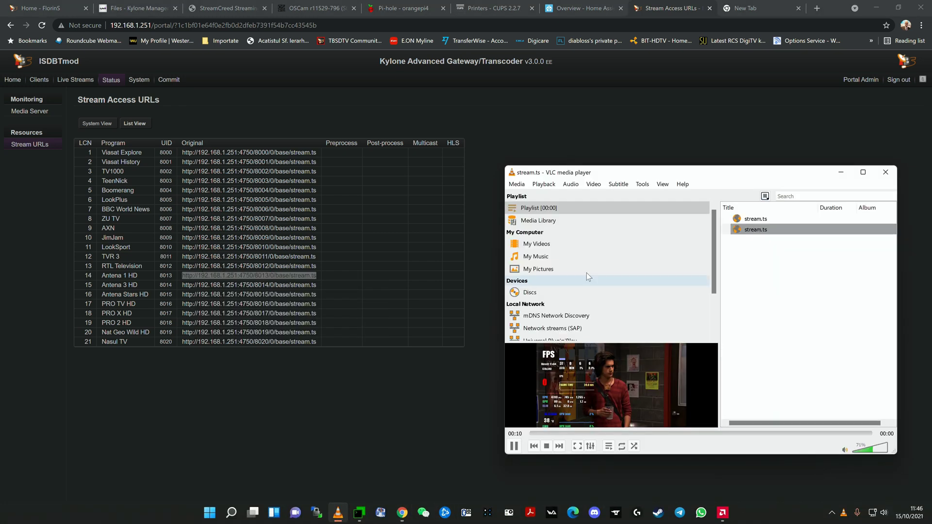
pyautogui.click(521, 184)
pyautogui.click(536, 236)
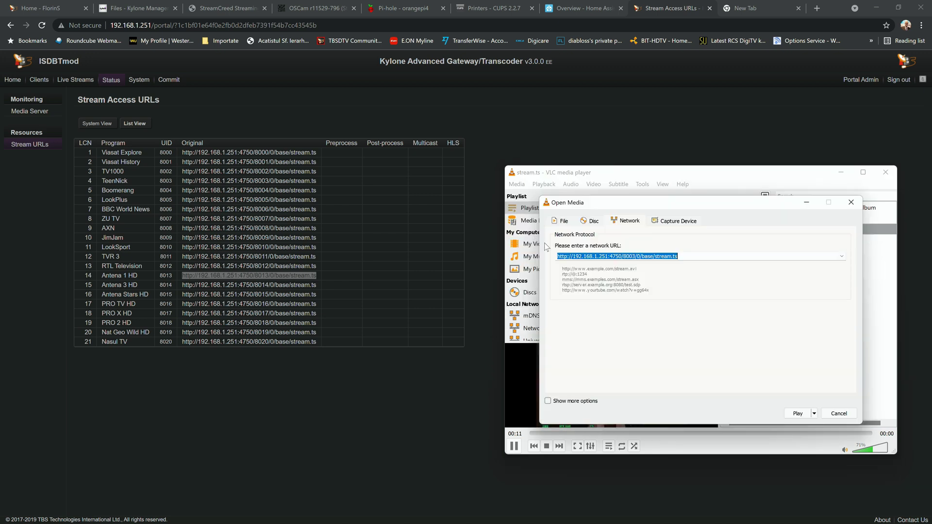
pyautogui.rightClick(579, 258)
pyautogui.click(602, 306)
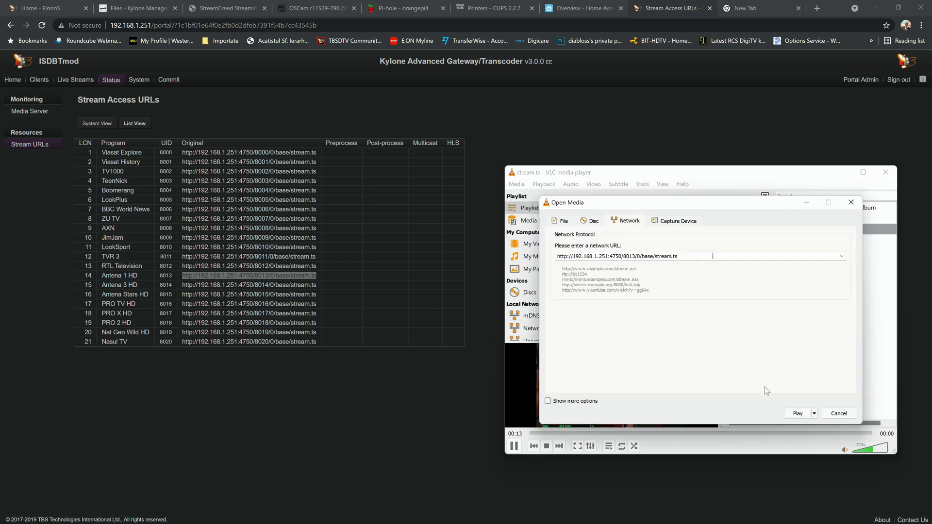
pyautogui.click(799, 414)
pyautogui.click(756, 242)
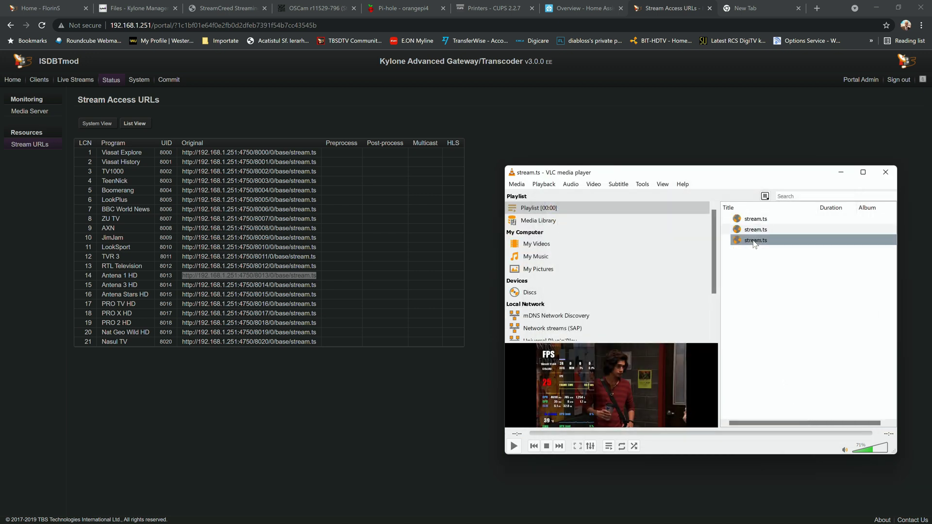
pyautogui.doubleClick(754, 241)
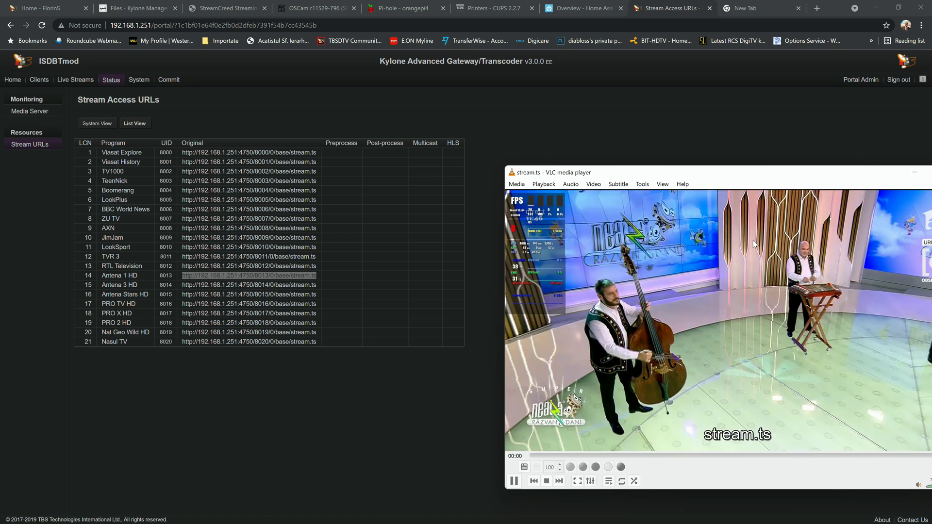
pyautogui.click(547, 481)
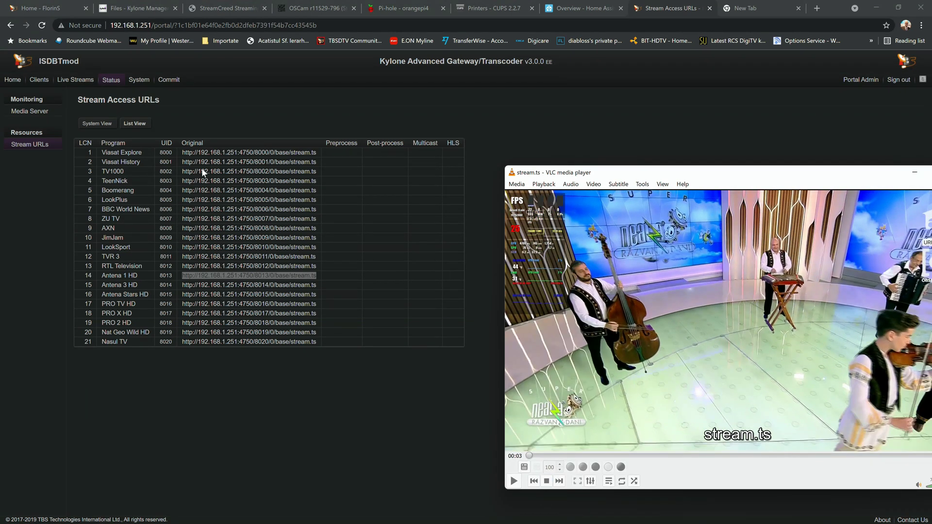
pyautogui.click(328, 385)
# Compare the system view and the list view of the stream access URLs
pyautogui.click(93, 127)
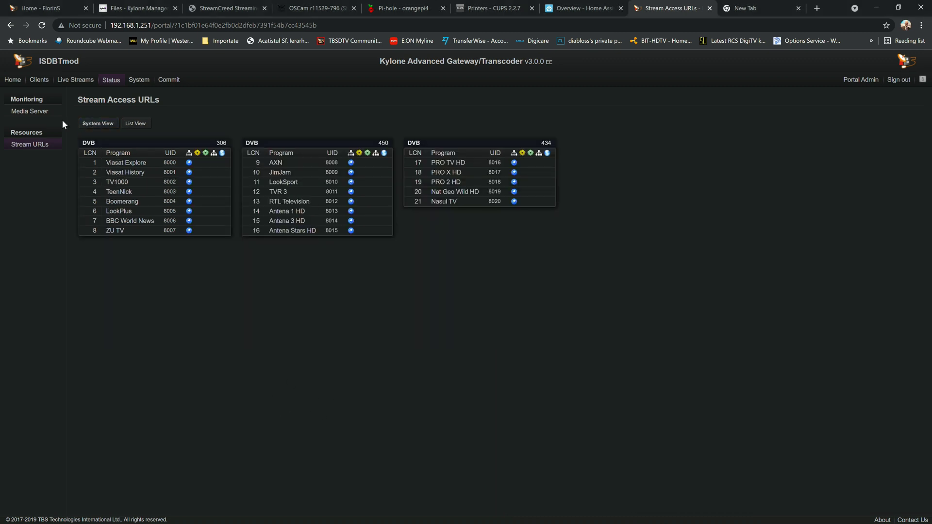
pyautogui.click(26, 148)
pyautogui.click(32, 148)
pyautogui.click(145, 126)
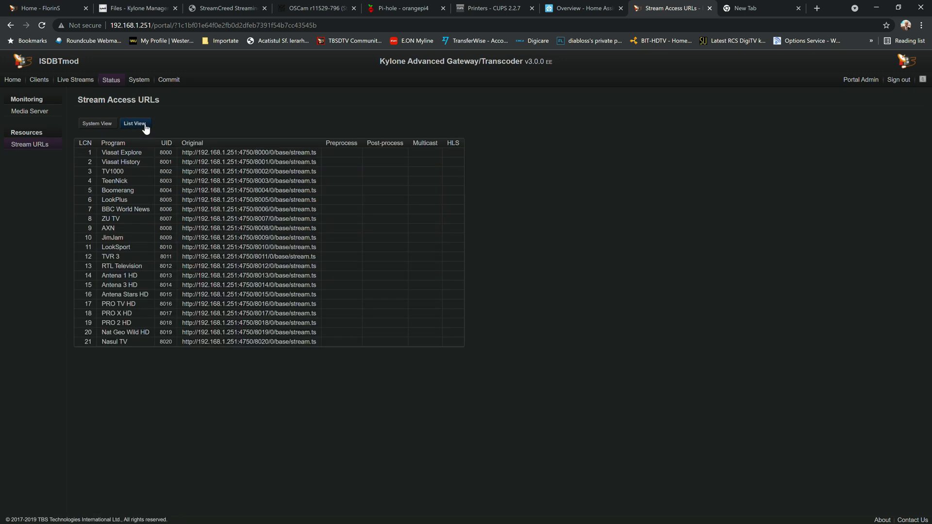
pyautogui.click(32, 114)
pyautogui.click(24, 146)
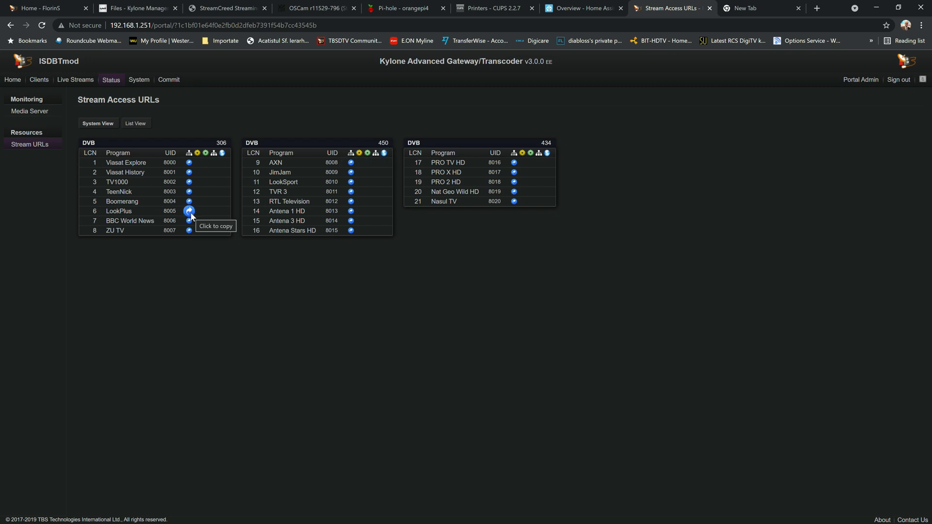
# Copy the original Viasat Explore URL from the system view and return to the list view
pyautogui.click(189, 163)
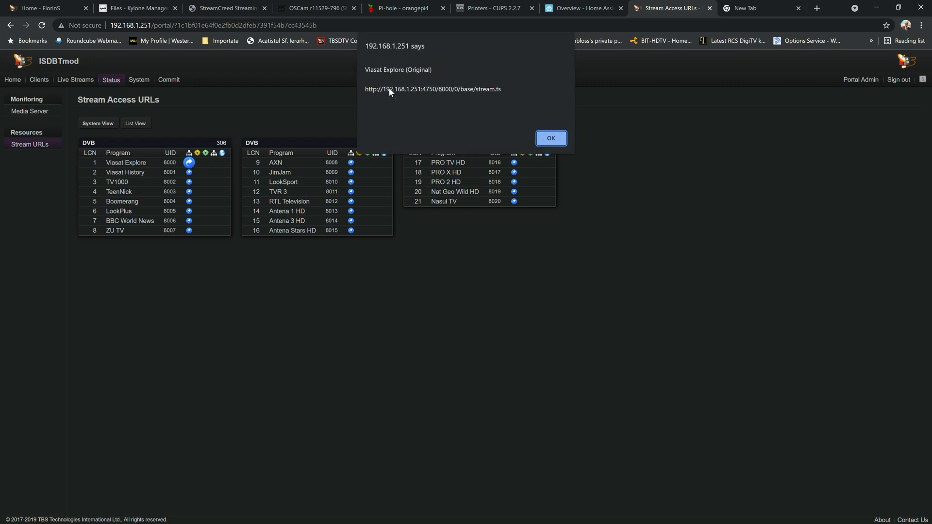
pyautogui.click(561, 143)
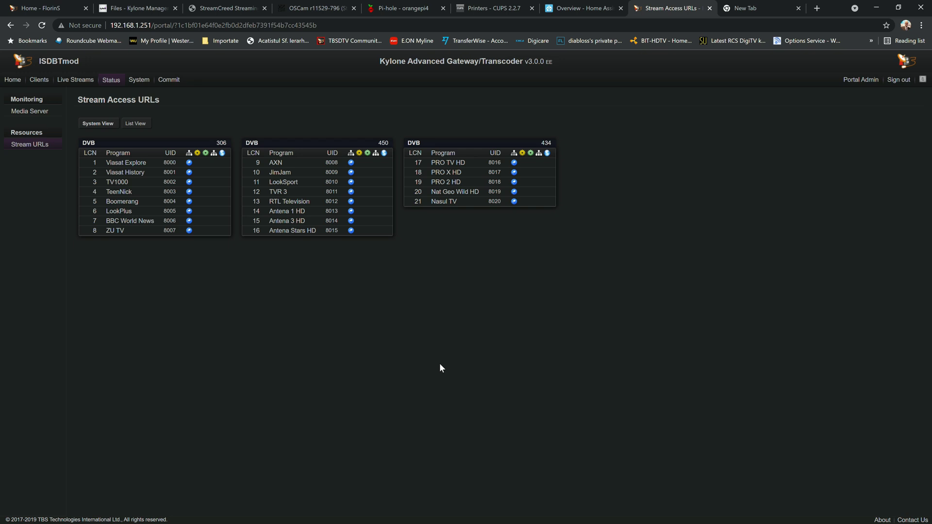
pyautogui.click(137, 126)
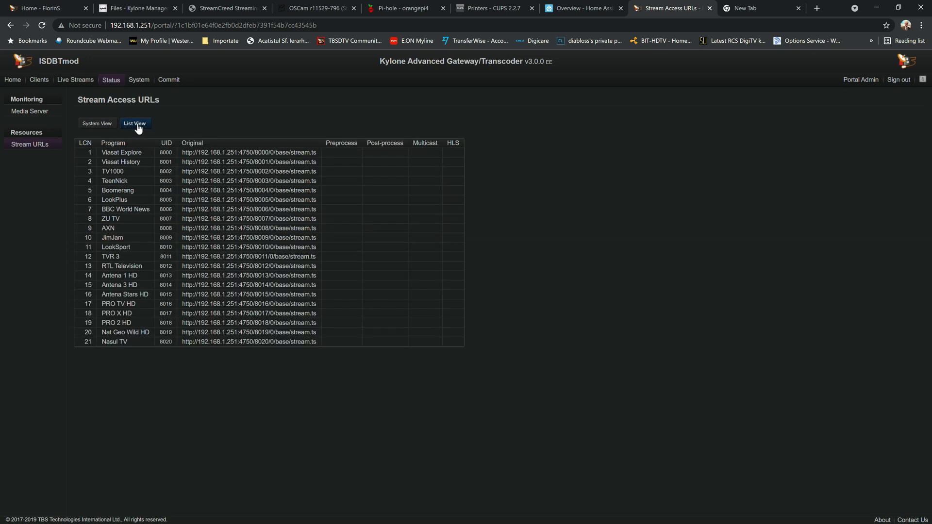
# Review the client end-point settings and the live stream configuration, including the details of DVB-C Modulator #1
pyautogui.click(32, 82)
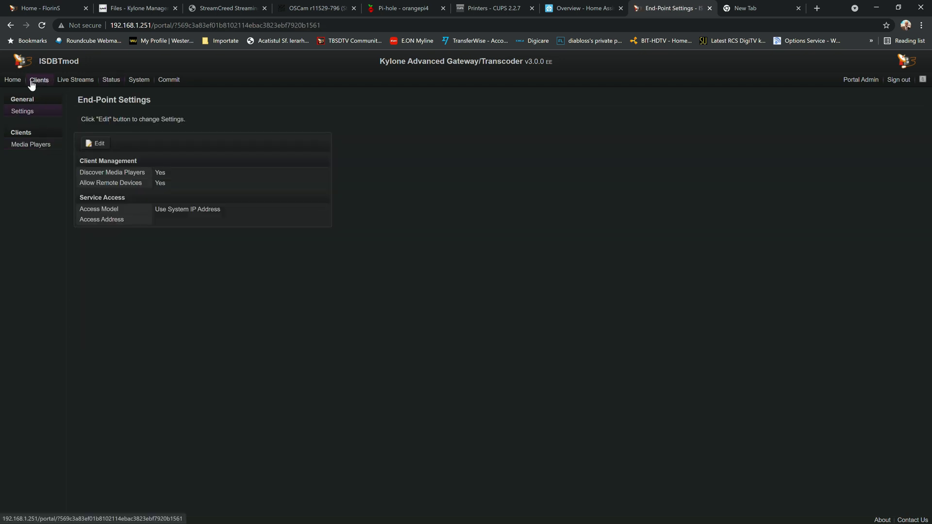
pyautogui.click(77, 81)
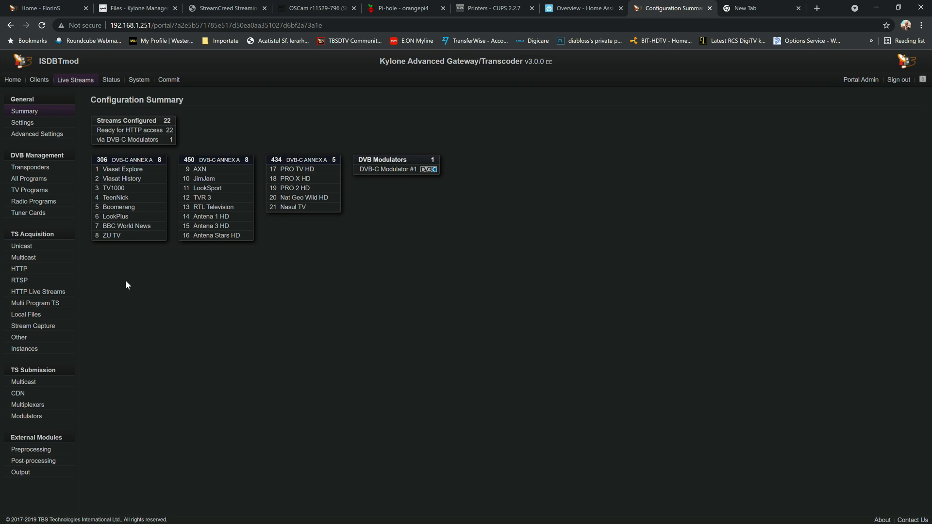
pyautogui.click(31, 417)
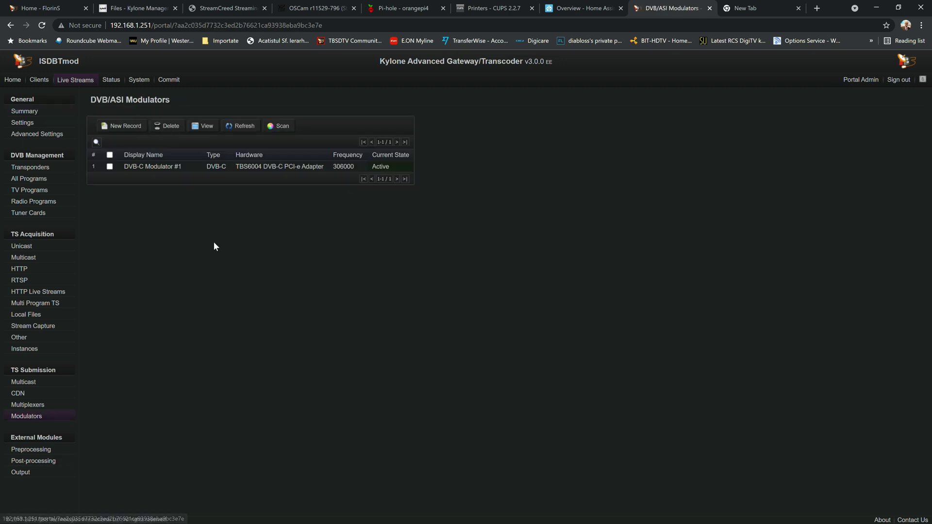
pyautogui.click(156, 167)
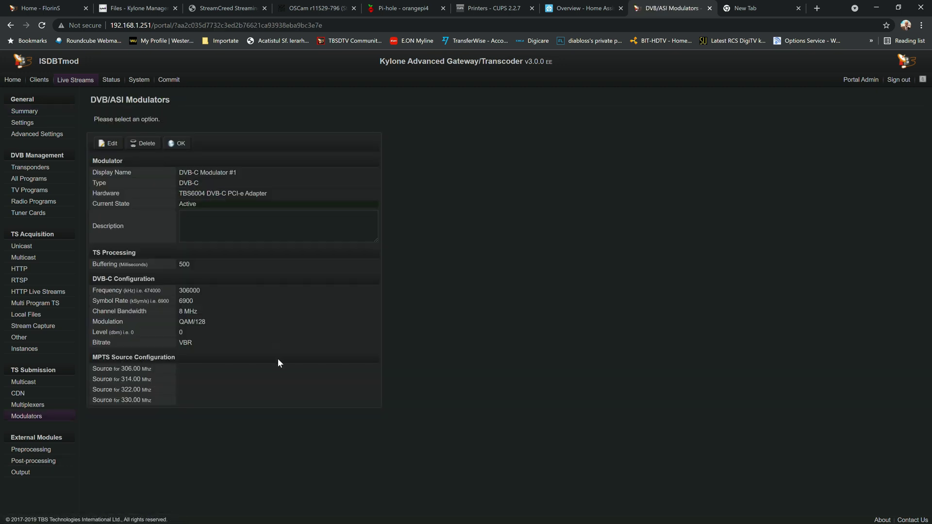
# Check the MPTS multiplexer records and view the details of the preprocessing profile decrypt1Conax
pyautogui.click(27, 406)
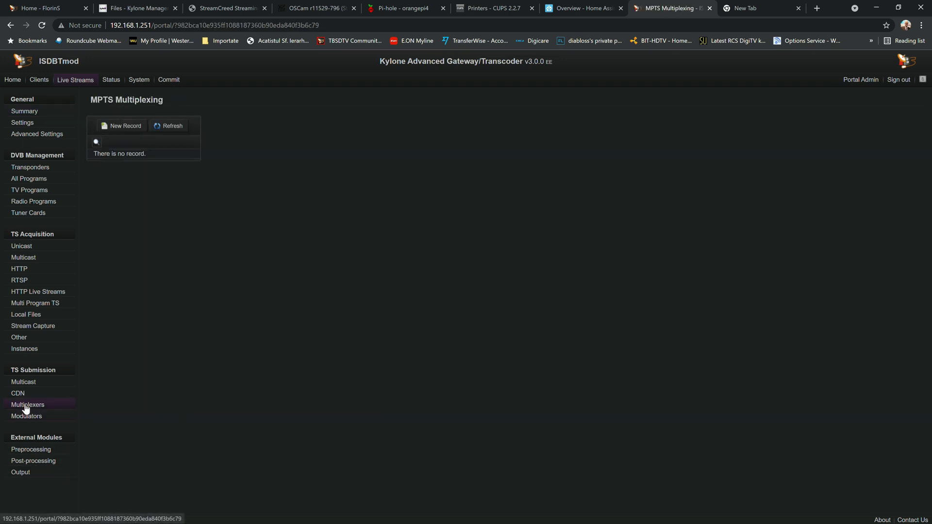
pyautogui.click(30, 450)
pyautogui.click(144, 168)
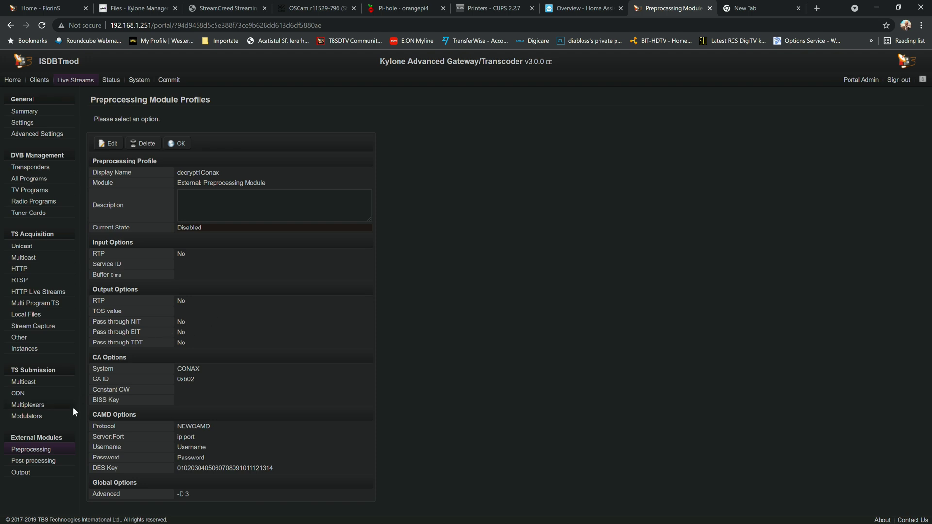
# Glance at the post-processing profiles, return to the preprocessing profiles and open the second decryption profile in the list
pyautogui.click(32, 461)
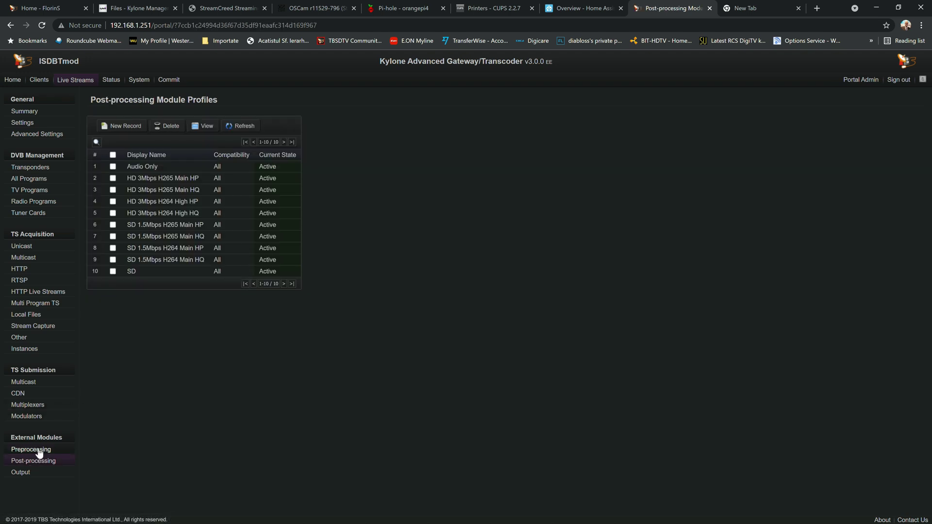
pyautogui.click(39, 451)
pyautogui.click(160, 180)
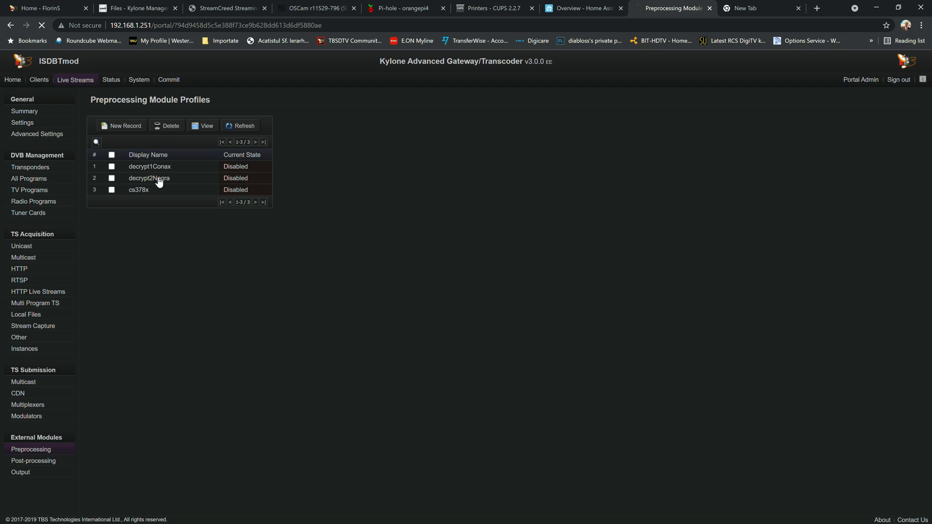
# Review the decoder, video encoder, audio encoder and effects settings of the post-processing profile HD 3Mbps H264 High HQ
pyautogui.click(44, 462)
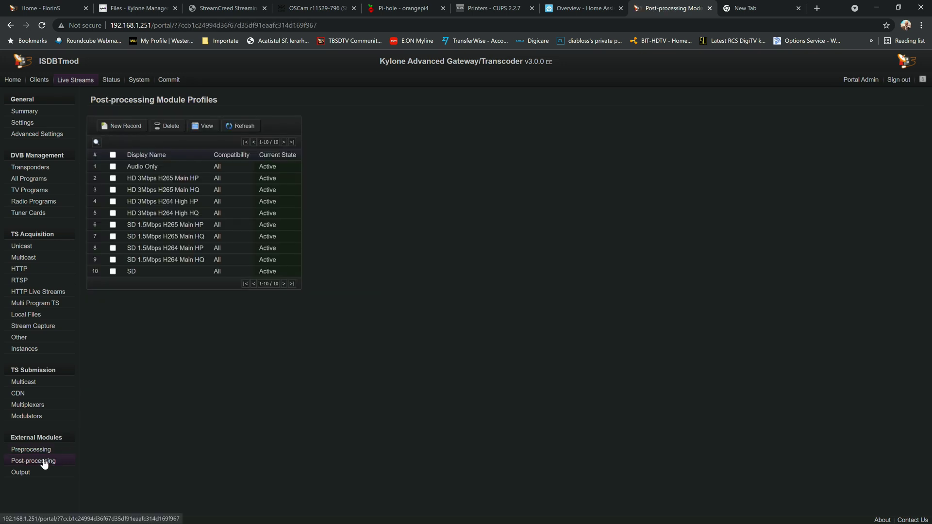
pyautogui.click(167, 214)
pyautogui.scroll(-5, 151, 252)
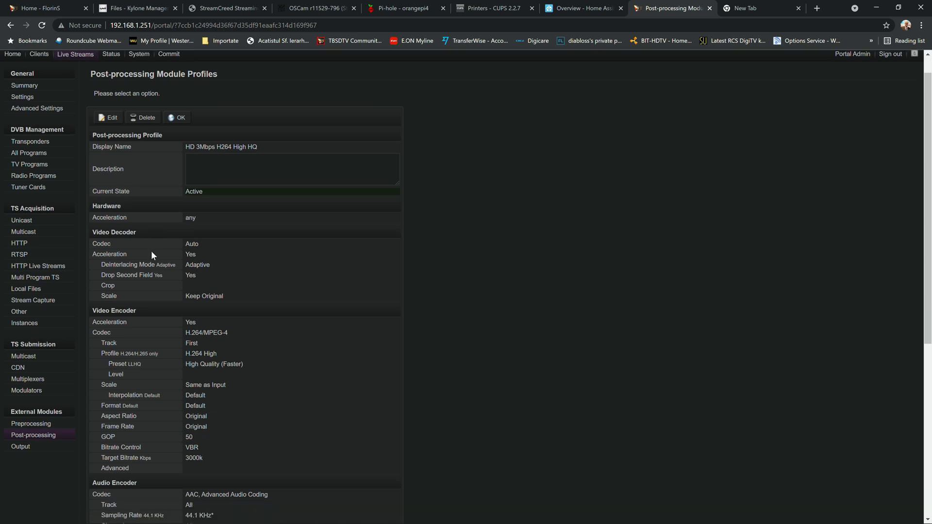
pyautogui.scroll(5, 151, 252)
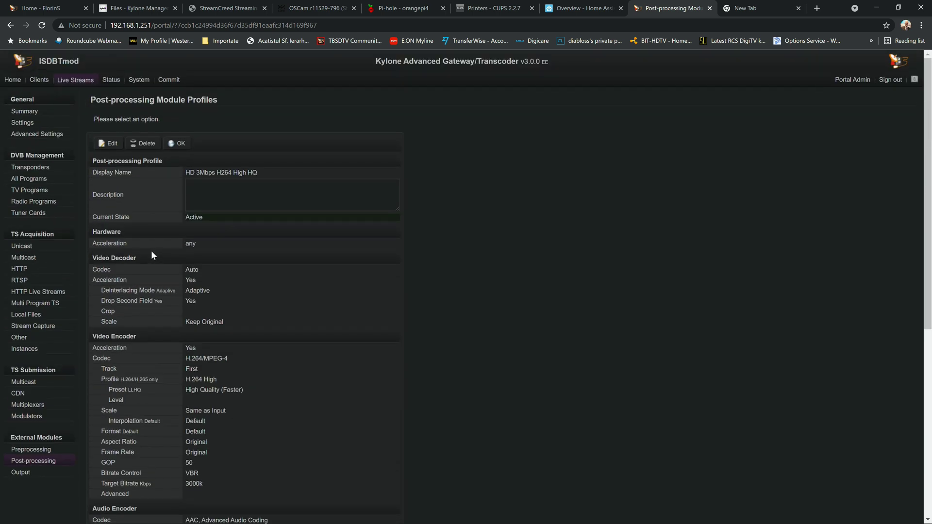
pyautogui.scroll(-5, 114, 323)
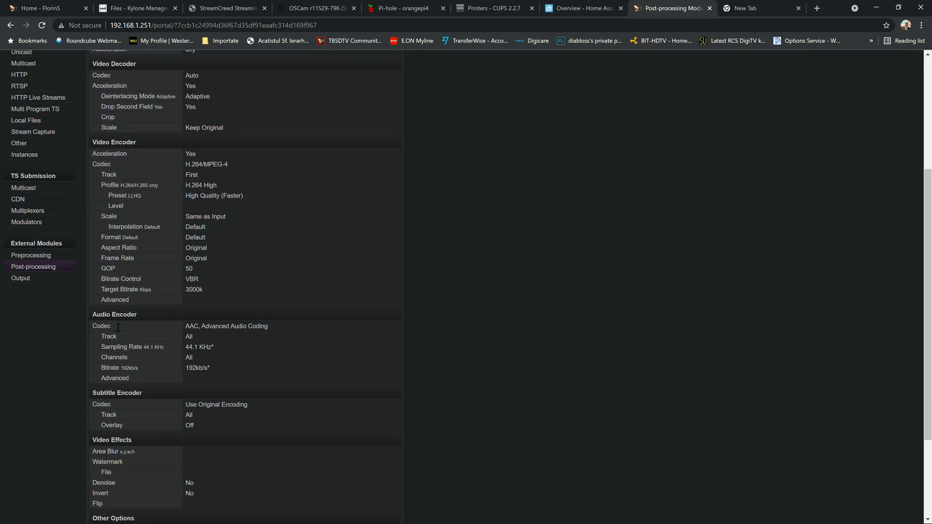
pyautogui.scroll(5, 114, 322)
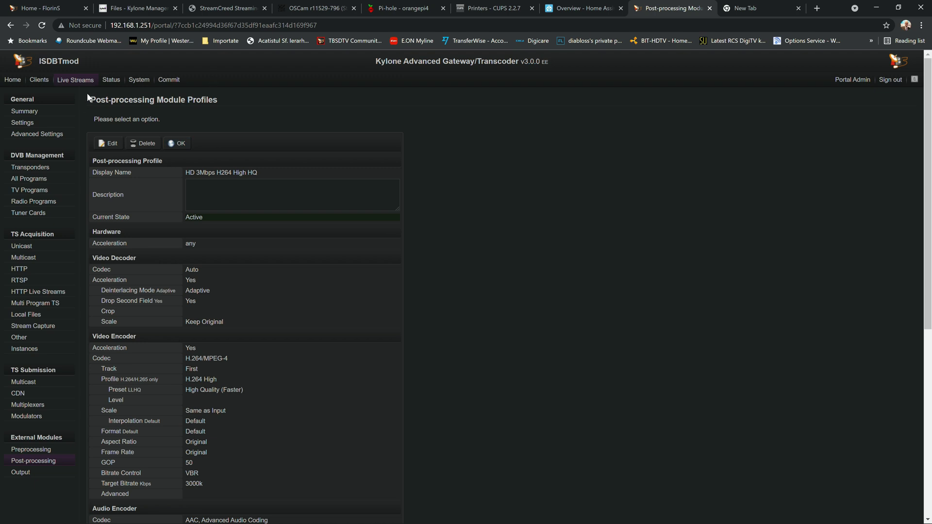
# View the media server status monitor with its system, network, services and peers figures
pyautogui.click(118, 81)
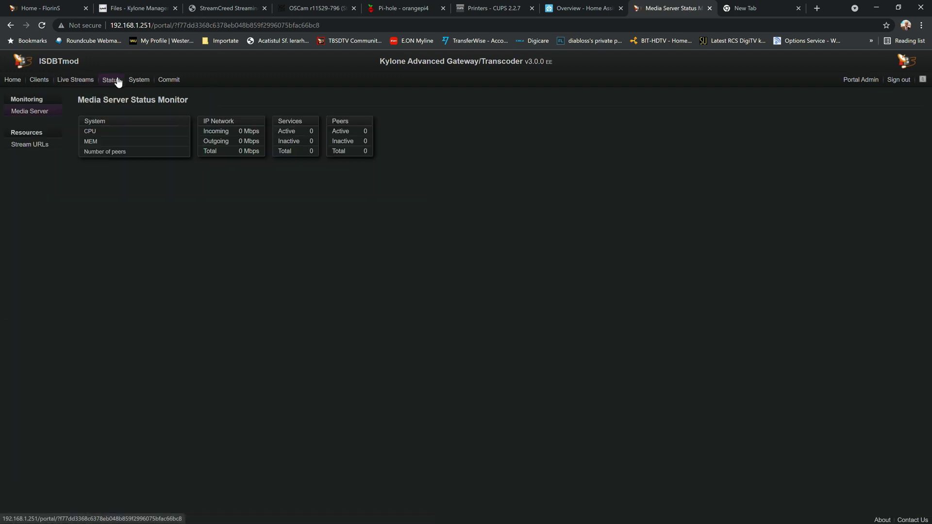